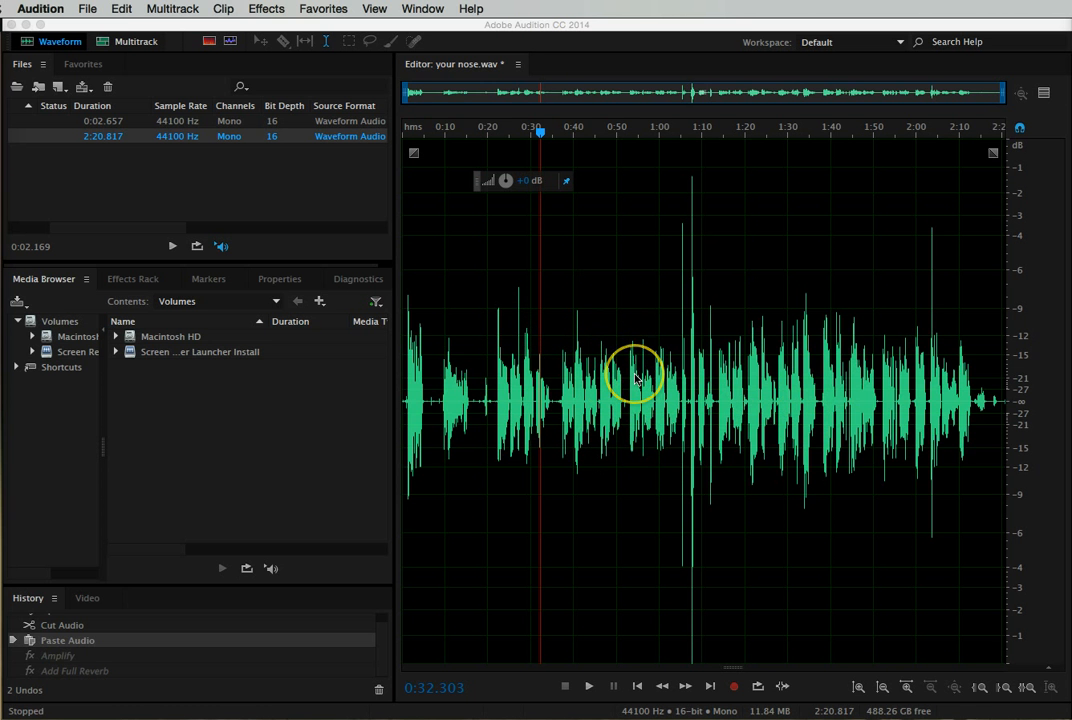
- Select the entire waveform of your nose.wav
click(121, 10)
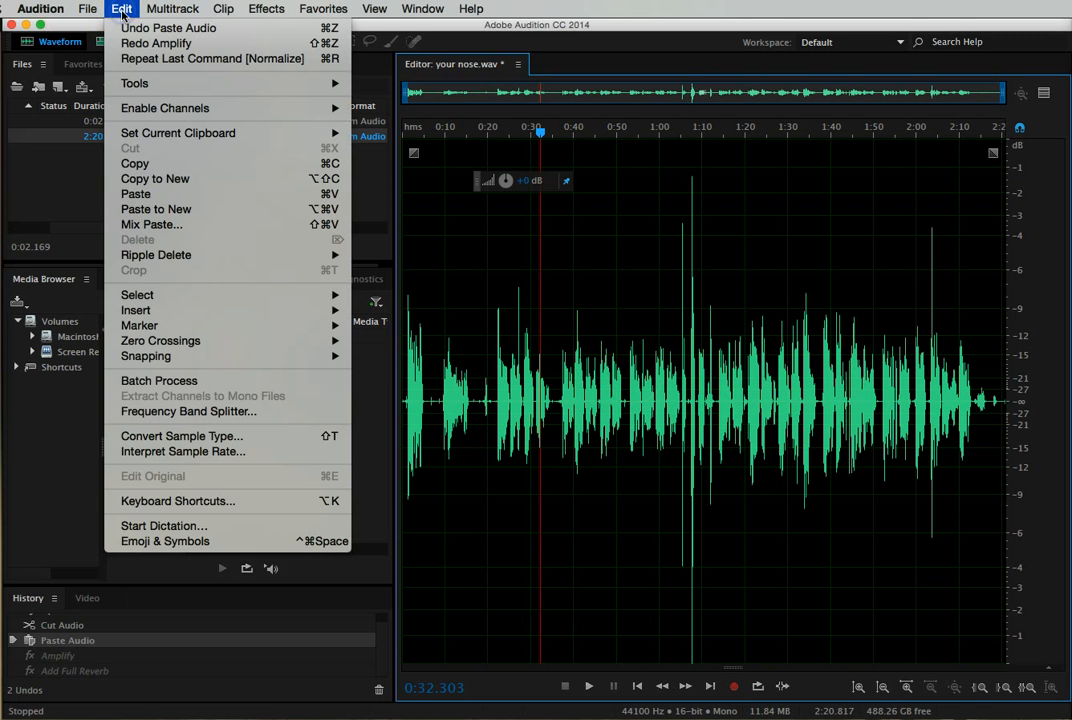
mouse_move(137, 295)
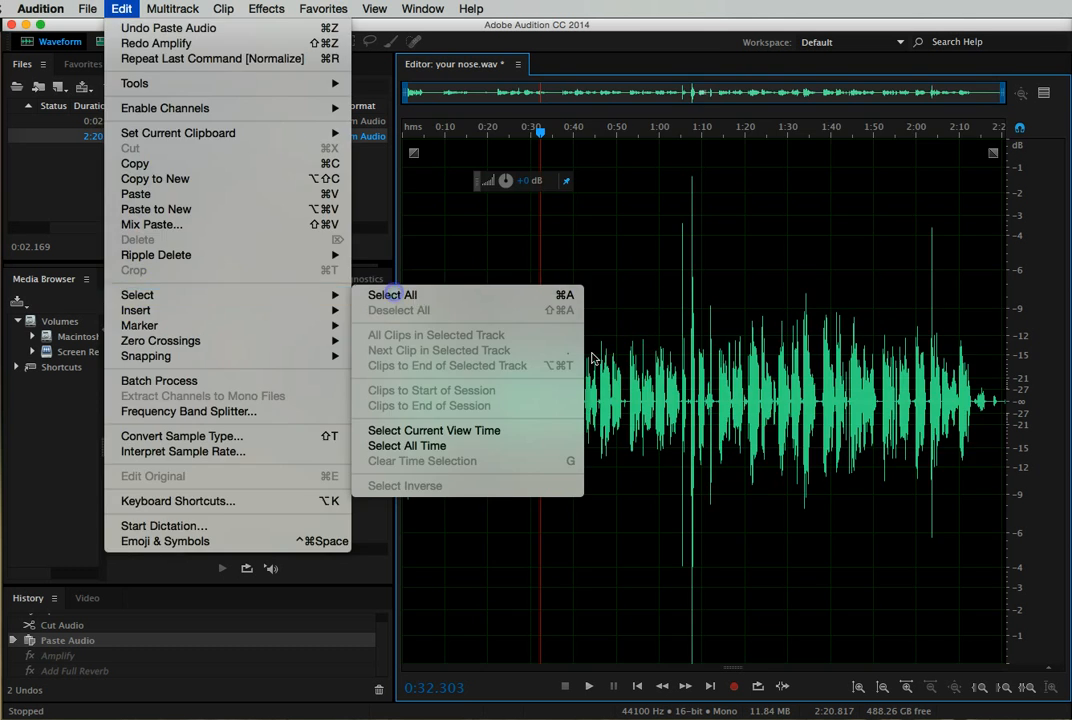
click(394, 296)
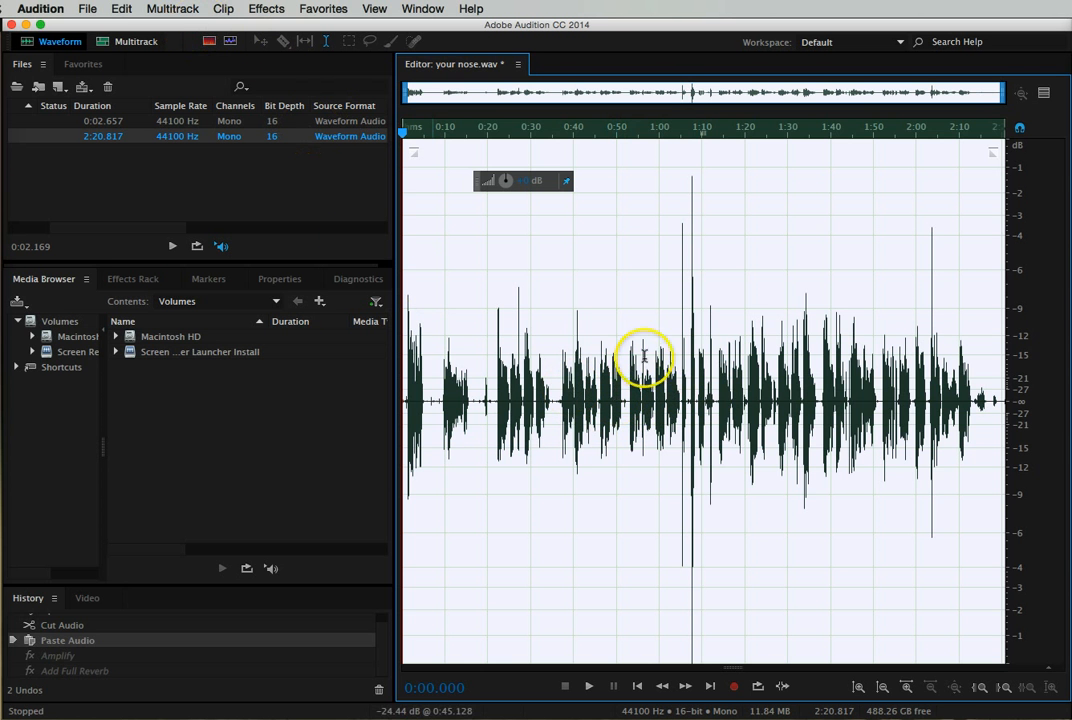
- Reverse the whole selected recording with the Reverse effect
click(268, 10)
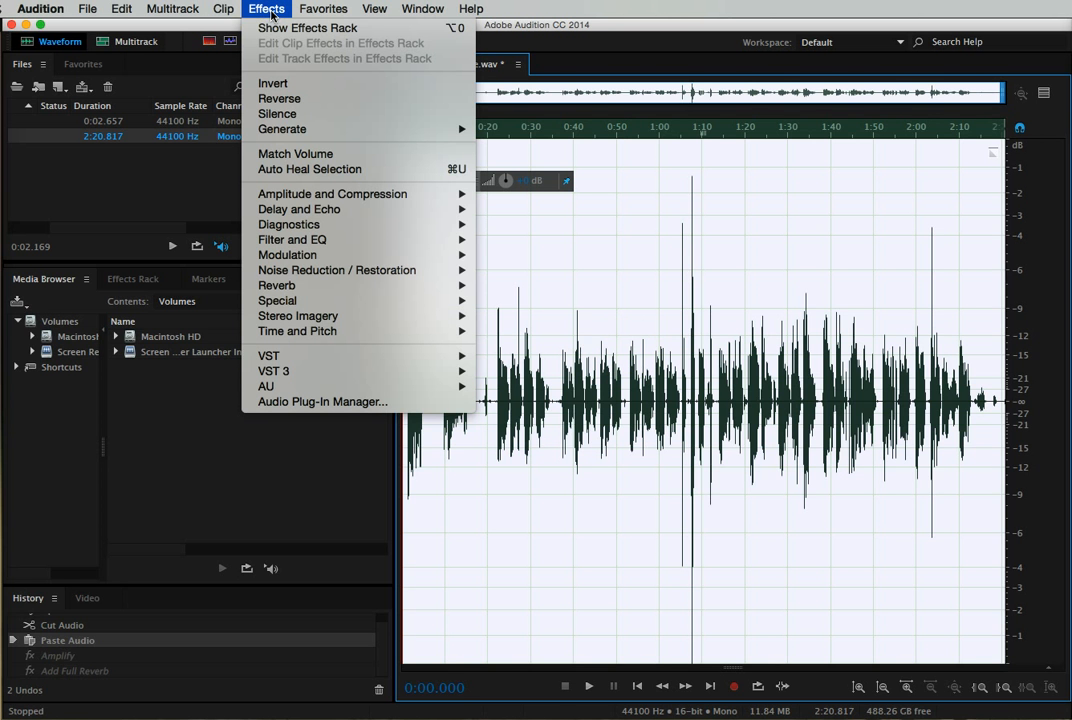
click(280, 99)
click(556, 350)
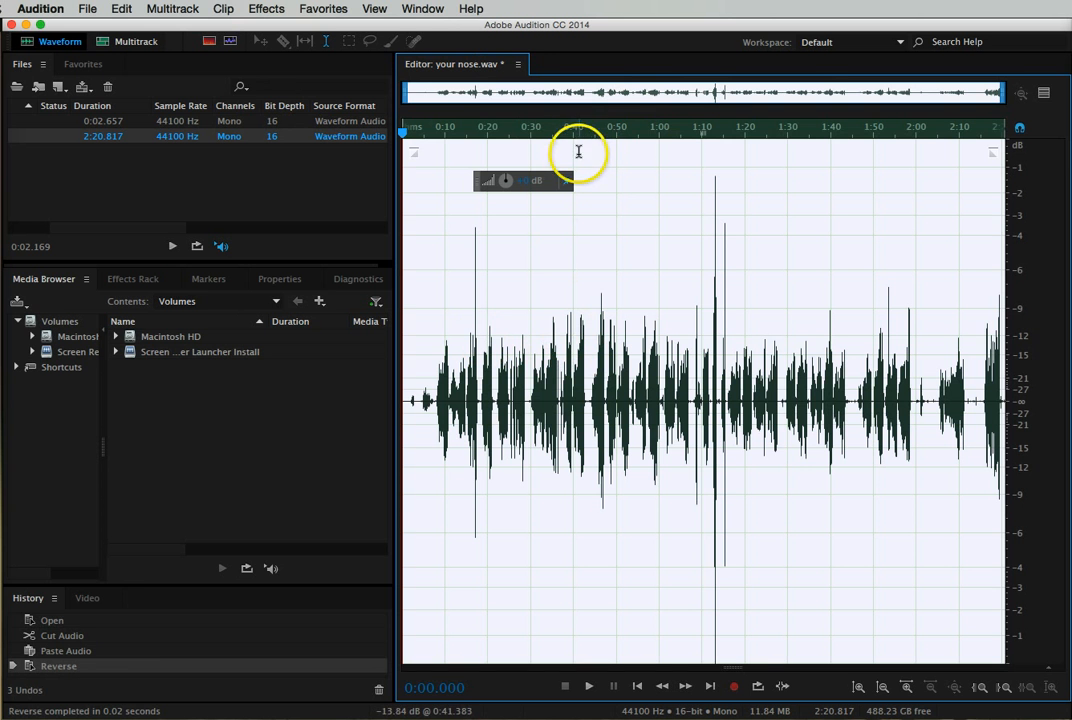
- Play the reversed audio from the start and from about 0:39, and undo the Reverse effect
key(space)
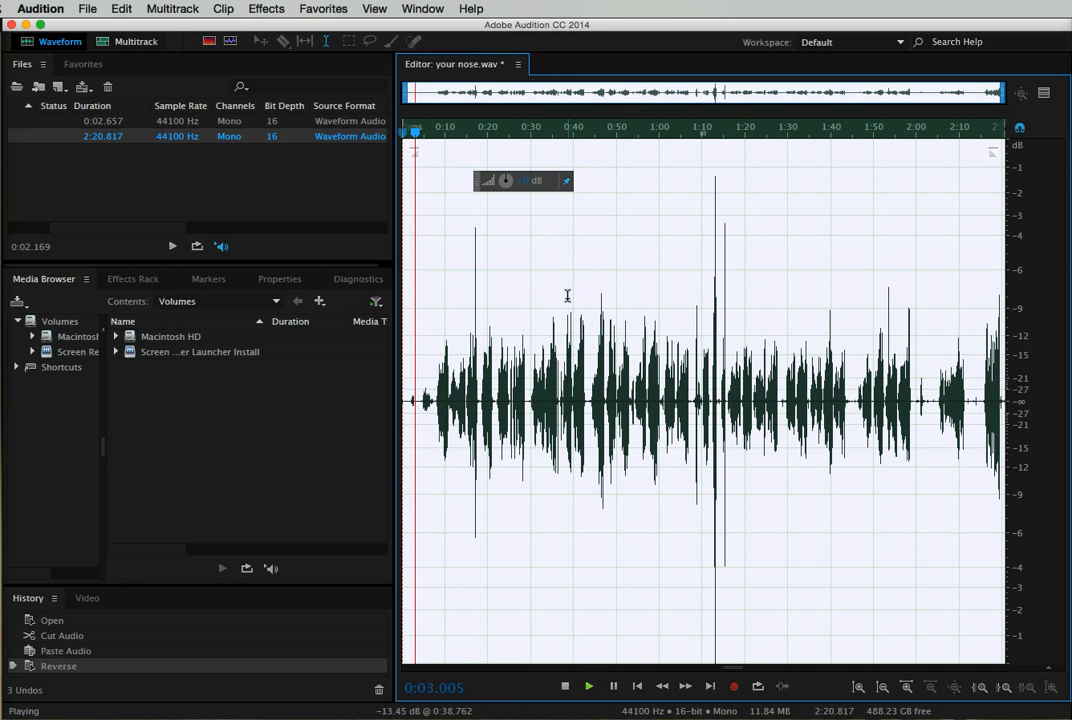
drag(418, 135, 566, 142)
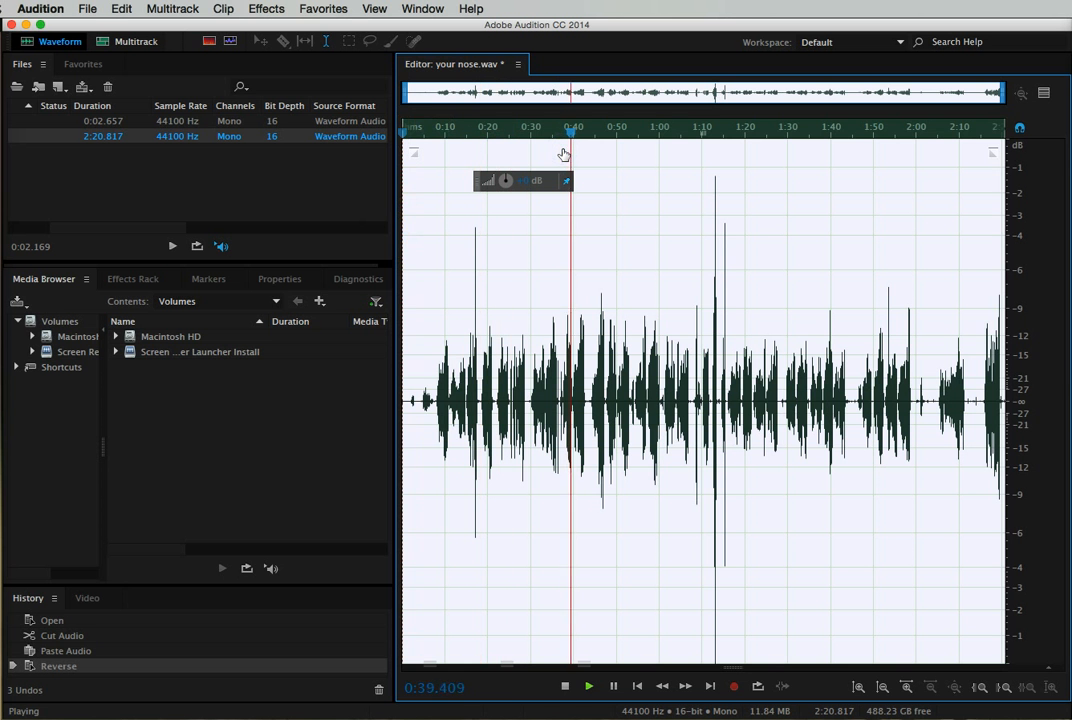
key(space)
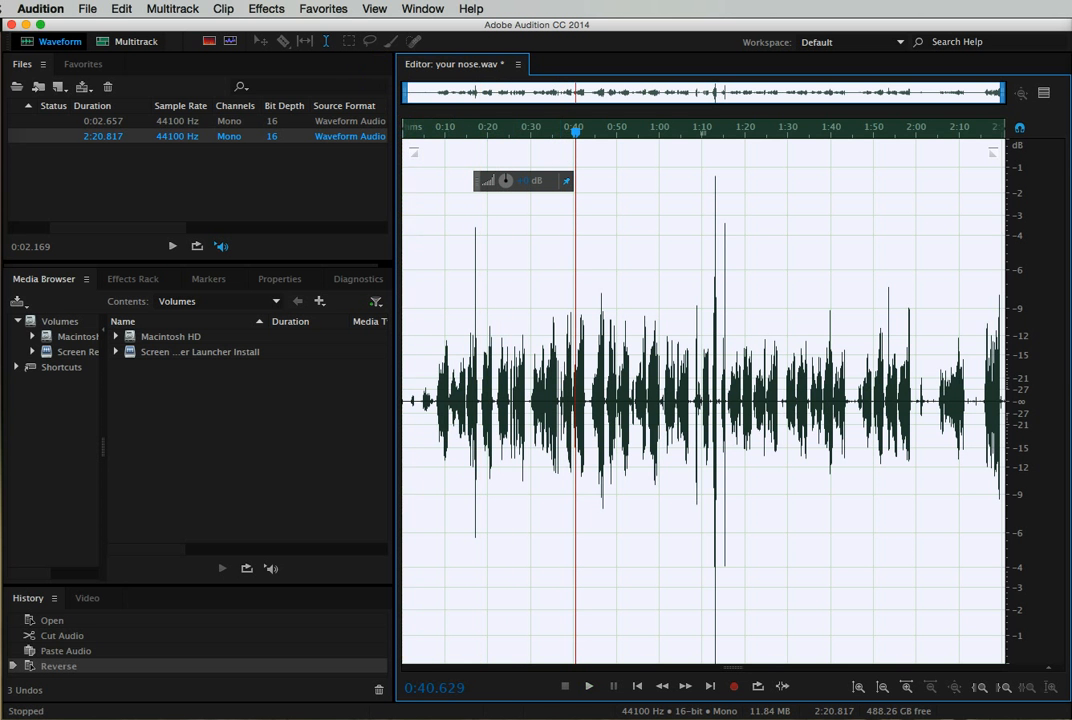
click(118, 8)
click(106, 23)
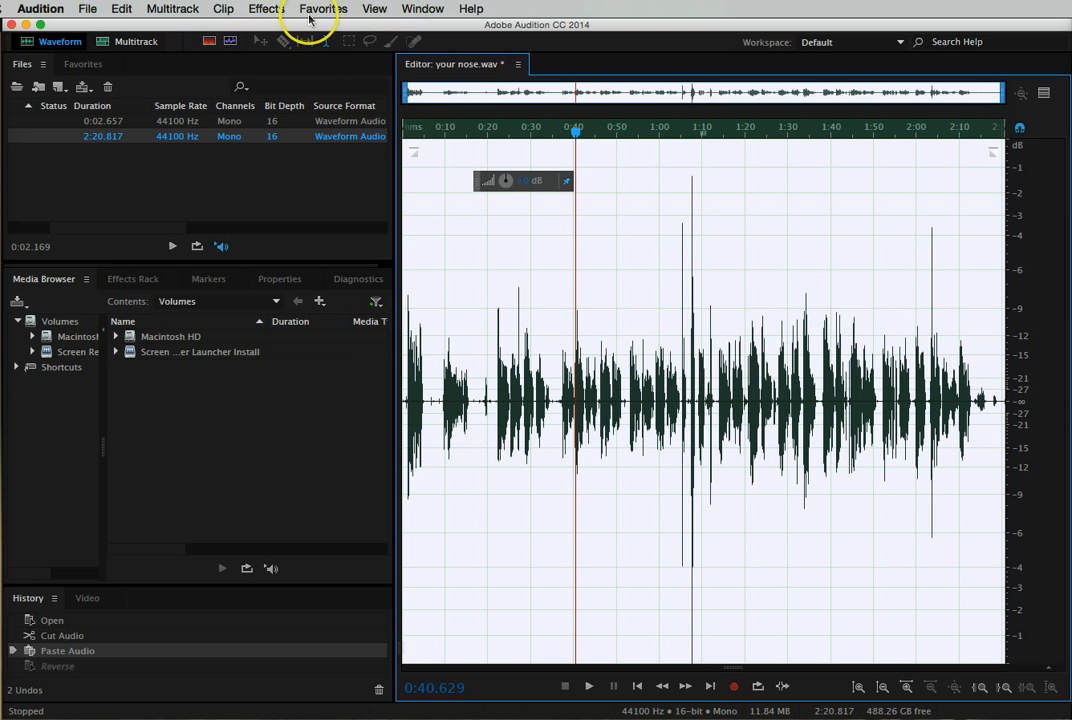
- Open the Full Reverb effect for the selected audio and choose the Gymnasium preset
click(264, 9)
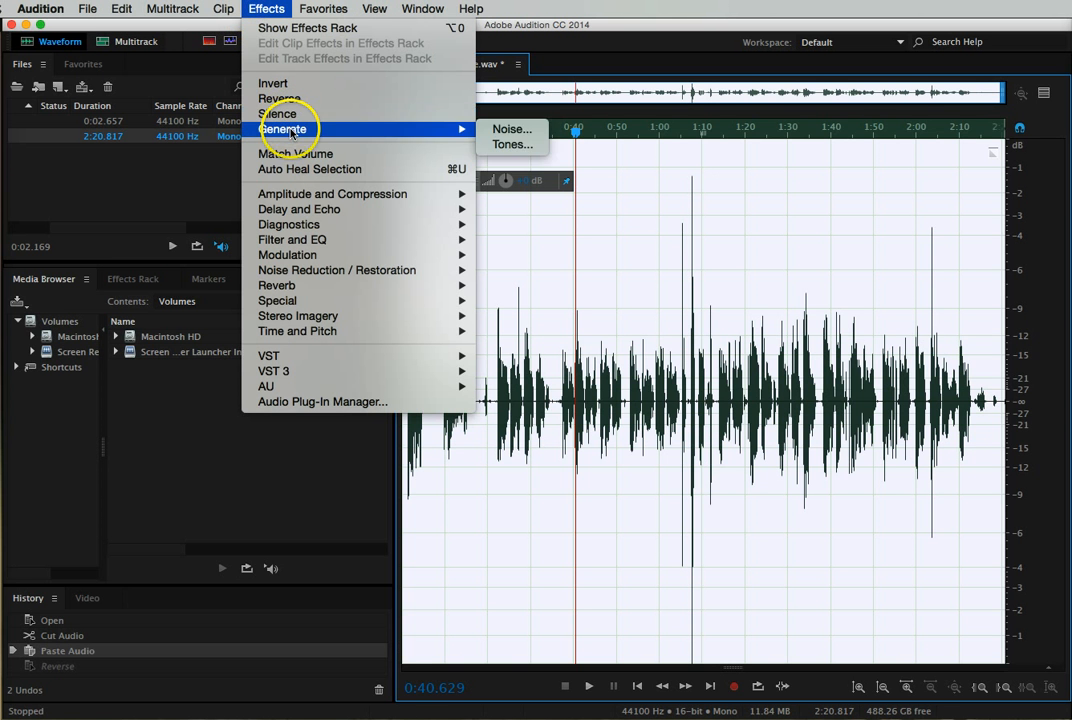
mouse_move(312, 196)
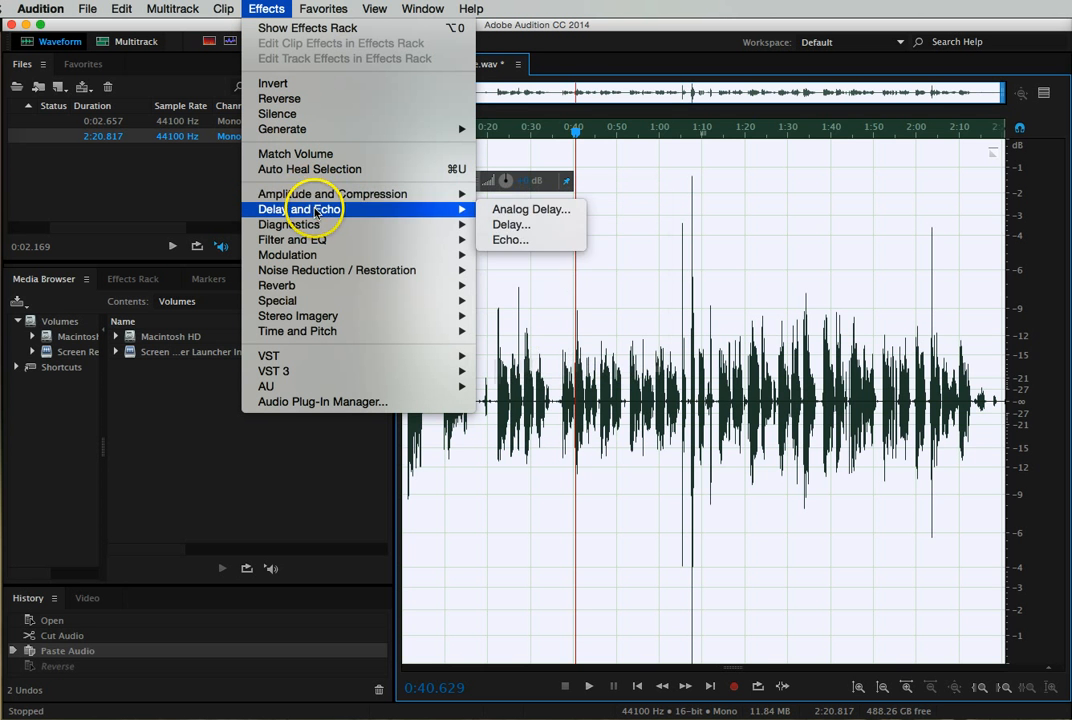
mouse_move(312, 231)
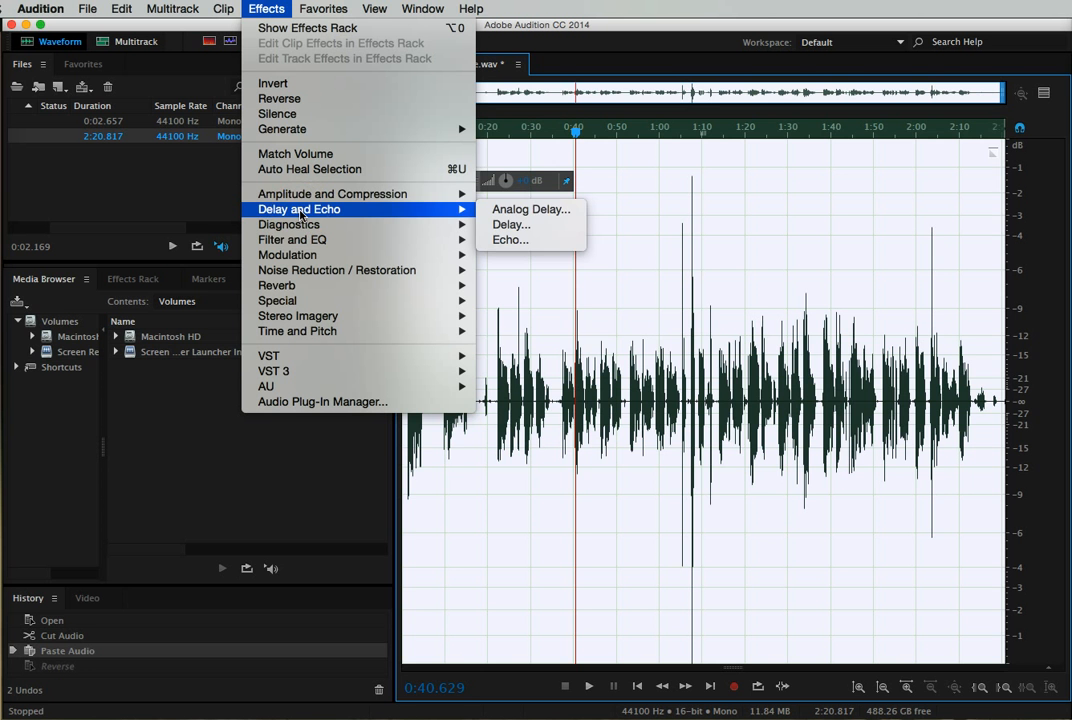
mouse_move(280, 249)
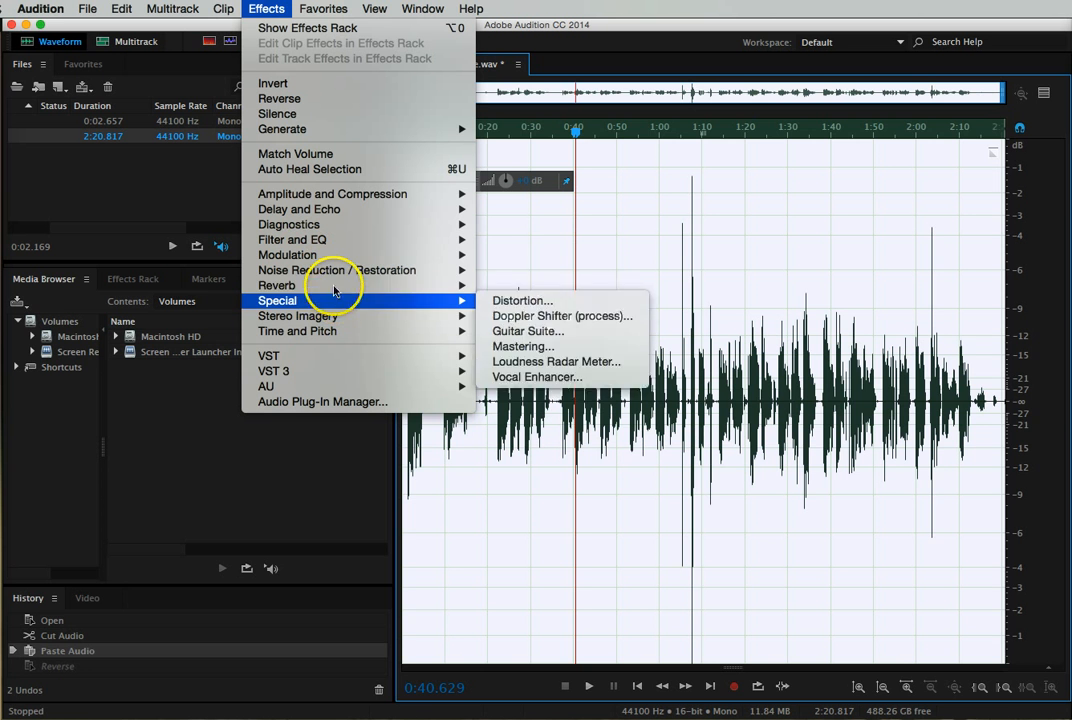
mouse_move(334, 290)
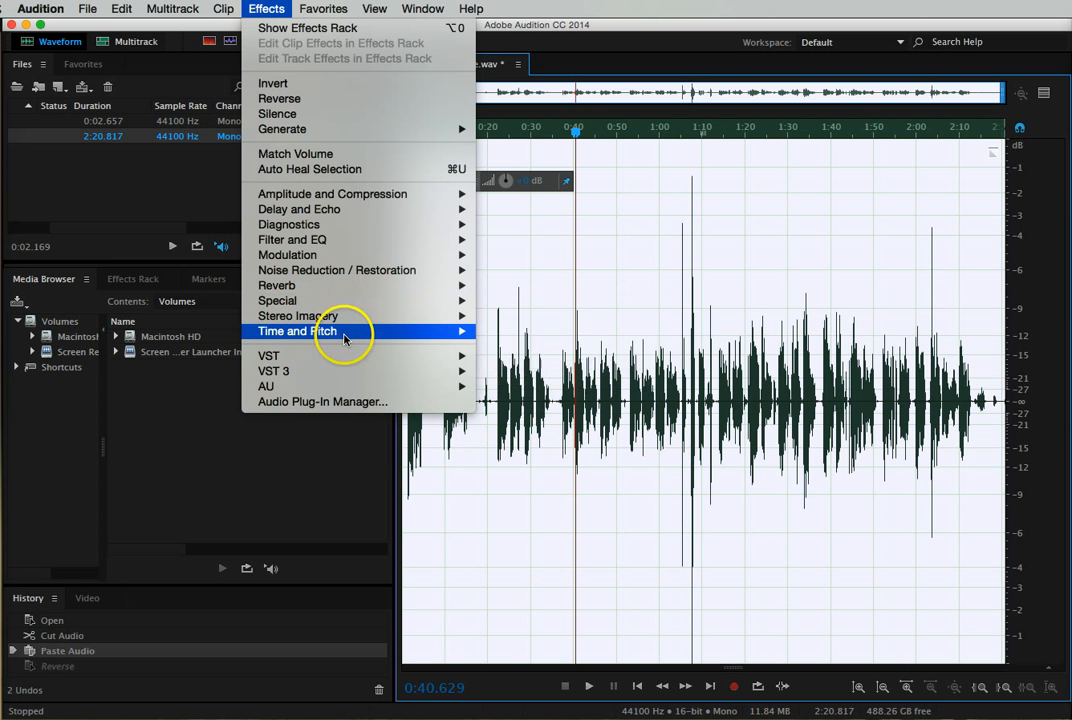
mouse_move(344, 340)
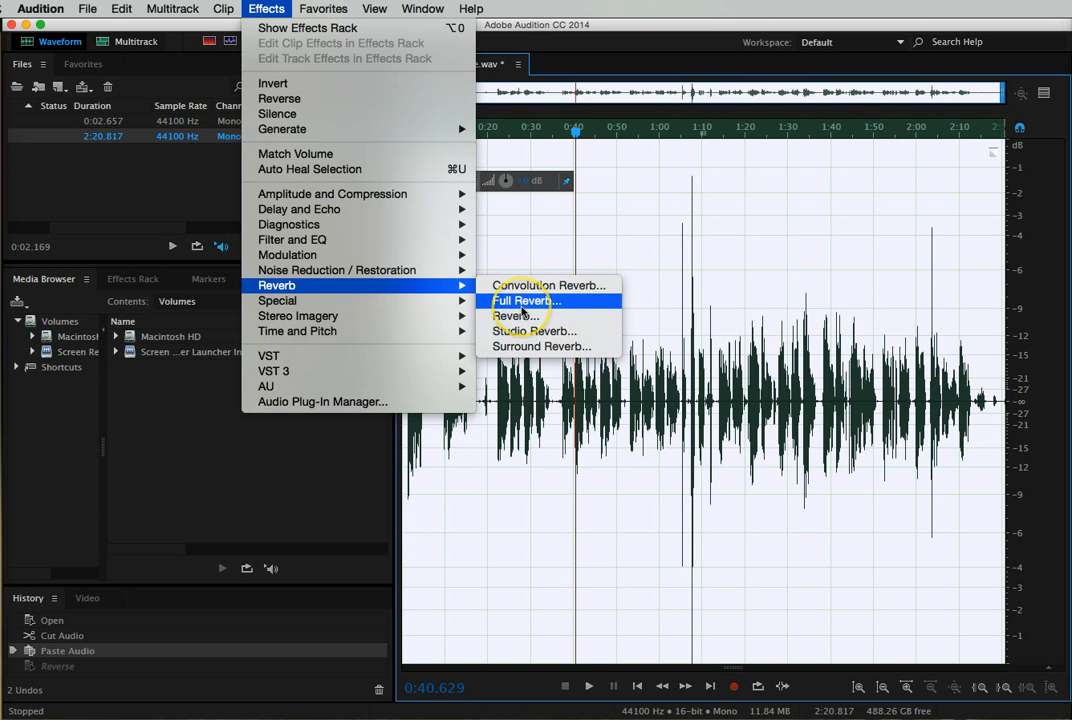
click(521, 306)
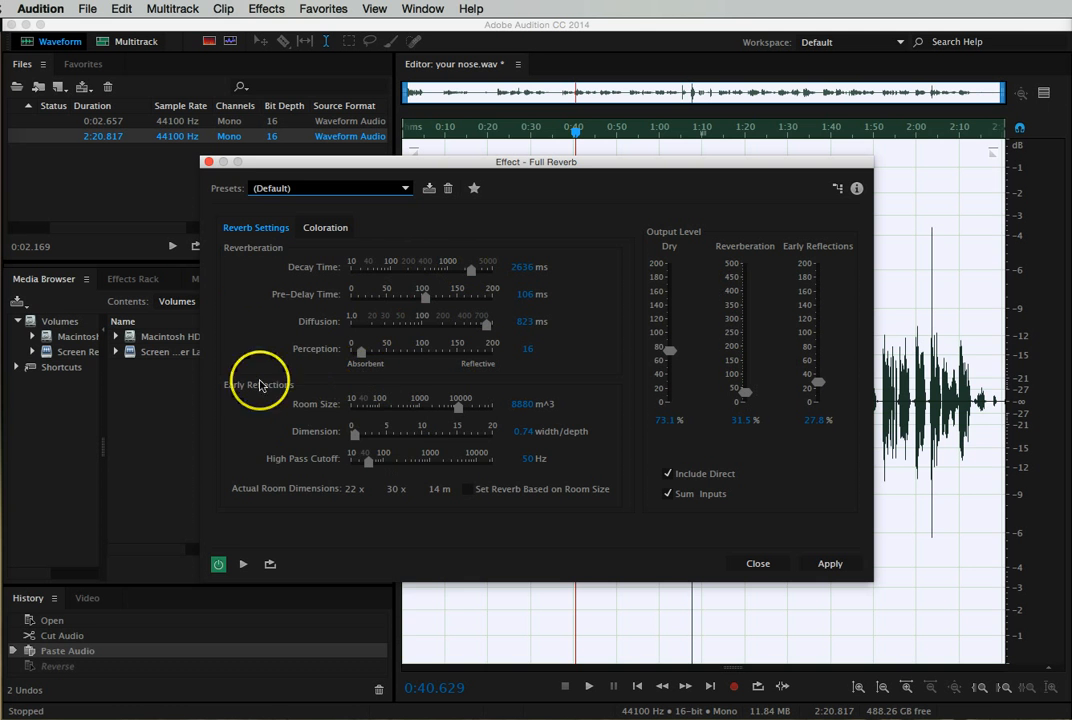
click(311, 190)
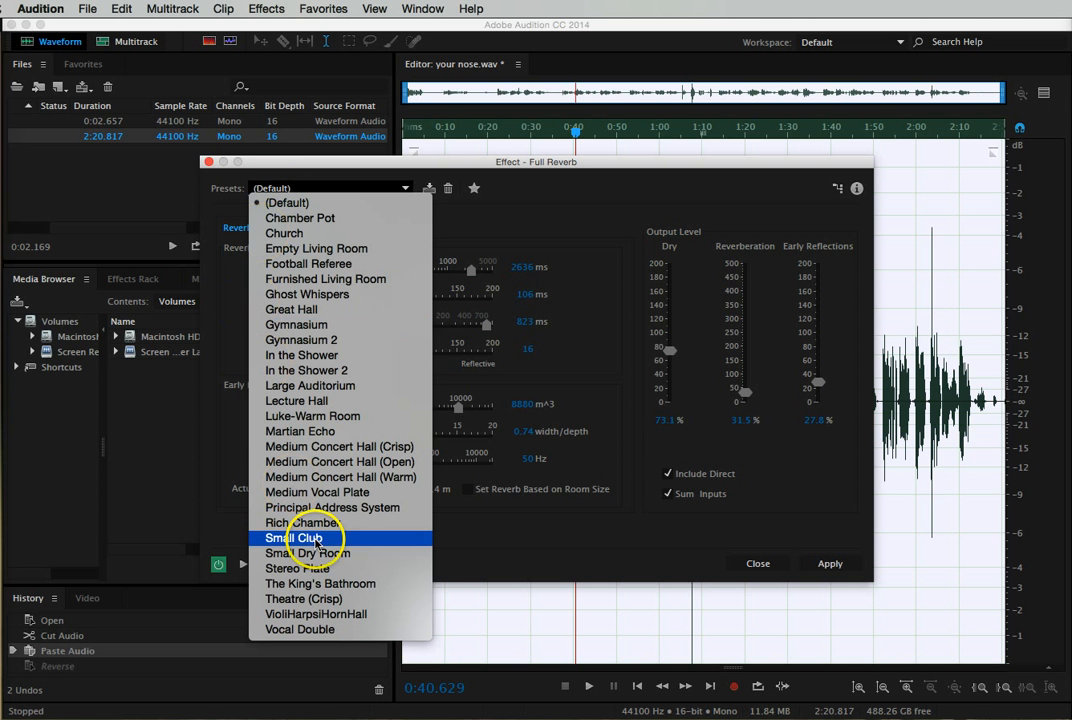
click(302, 331)
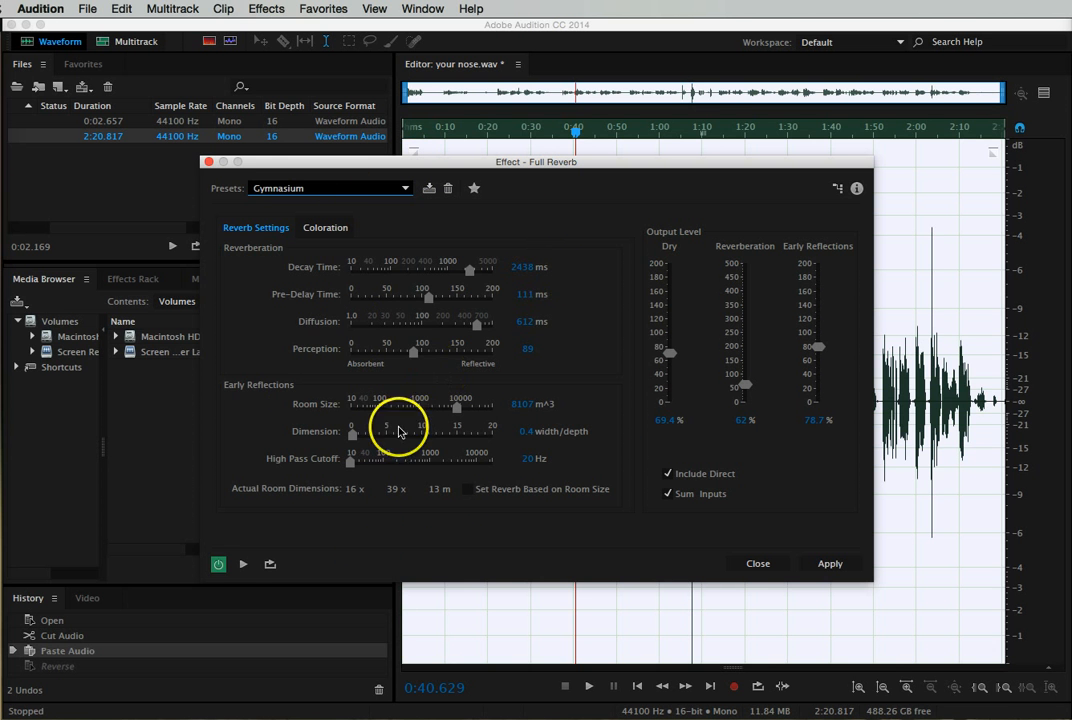
- Preview the Gymnasium reverb, reduce its Decay Time to about 68 ms, and apply Full Reverb to the selection
click(244, 565)
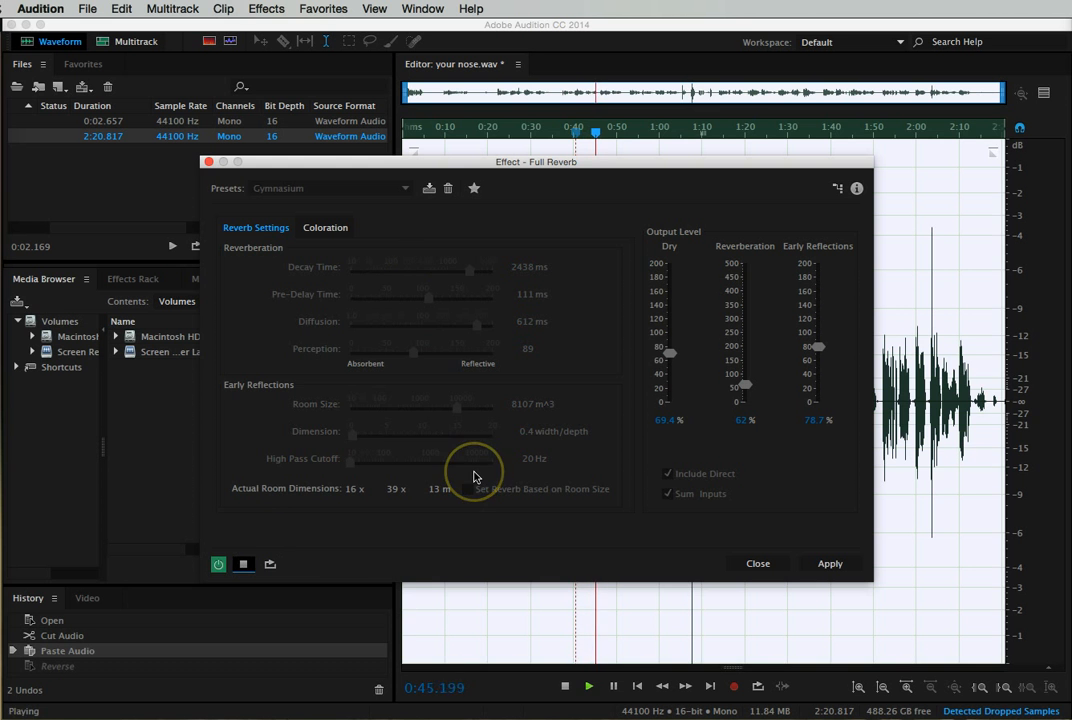
click(242, 566)
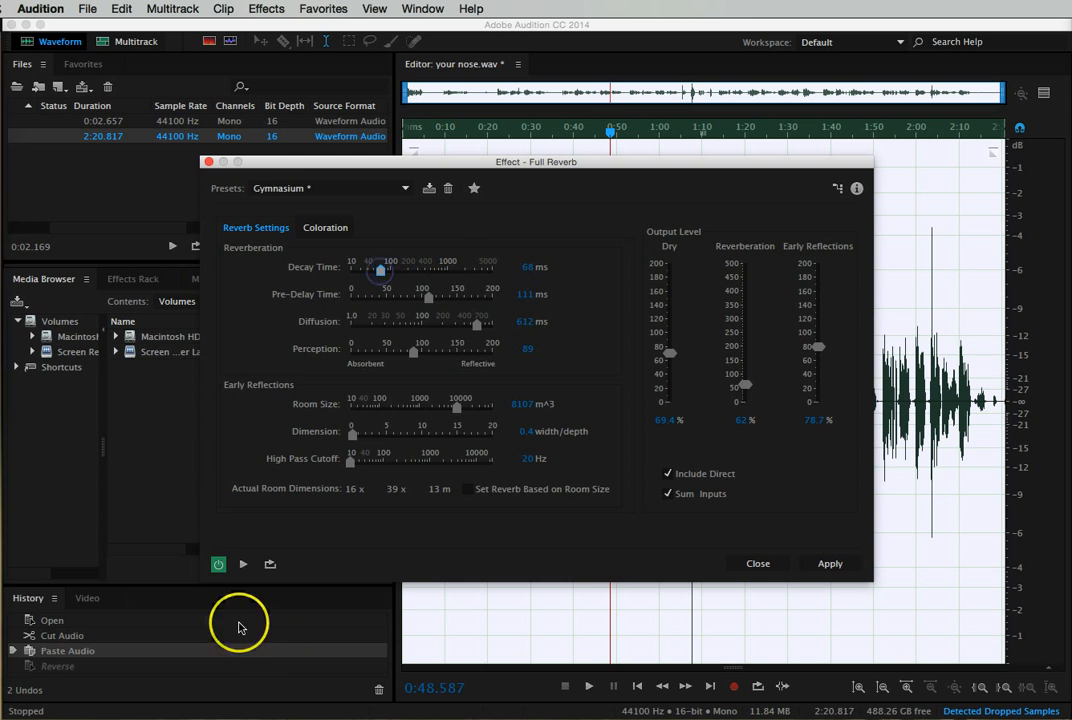
click(243, 565)
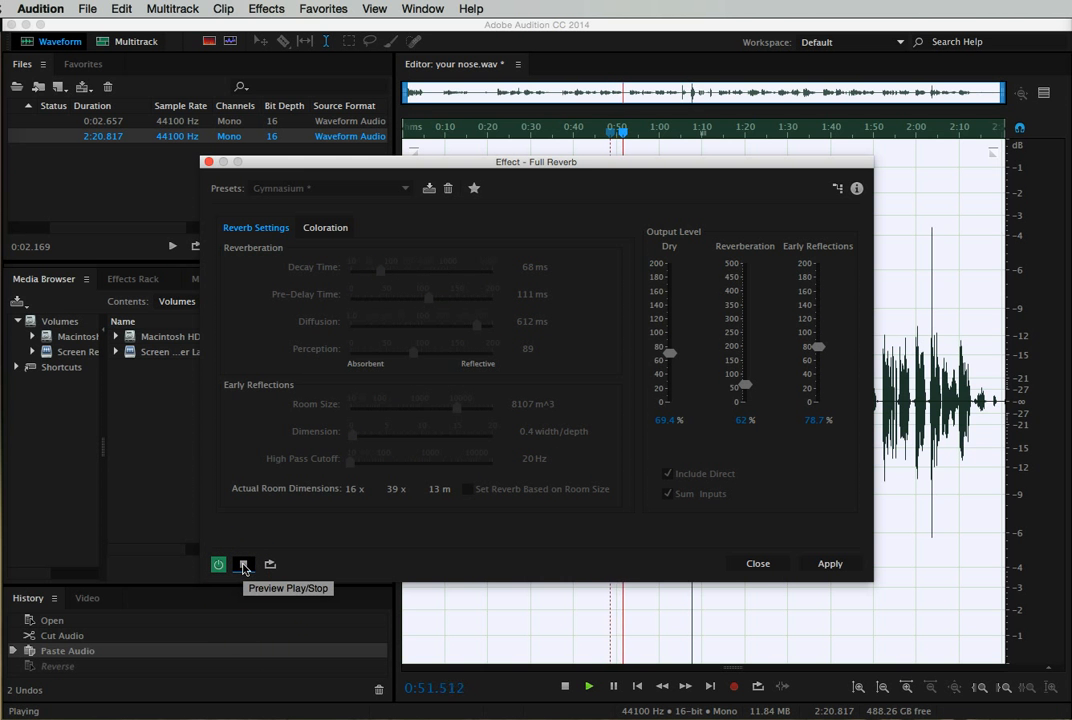
click(243, 565)
click(758, 564)
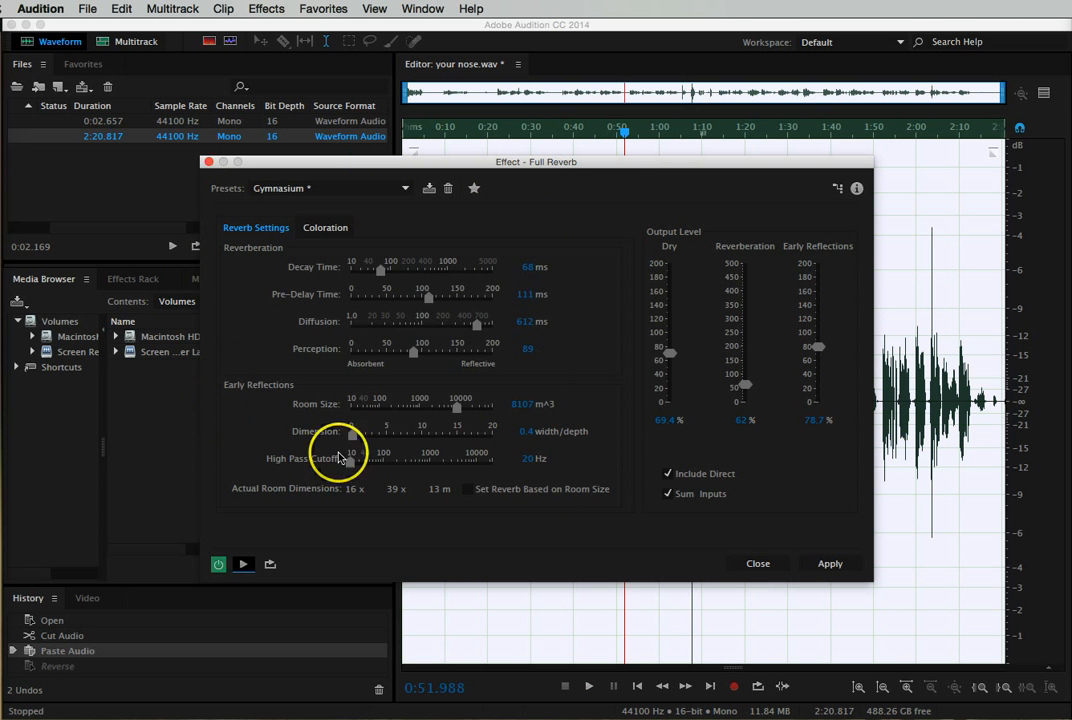
click(830, 564)
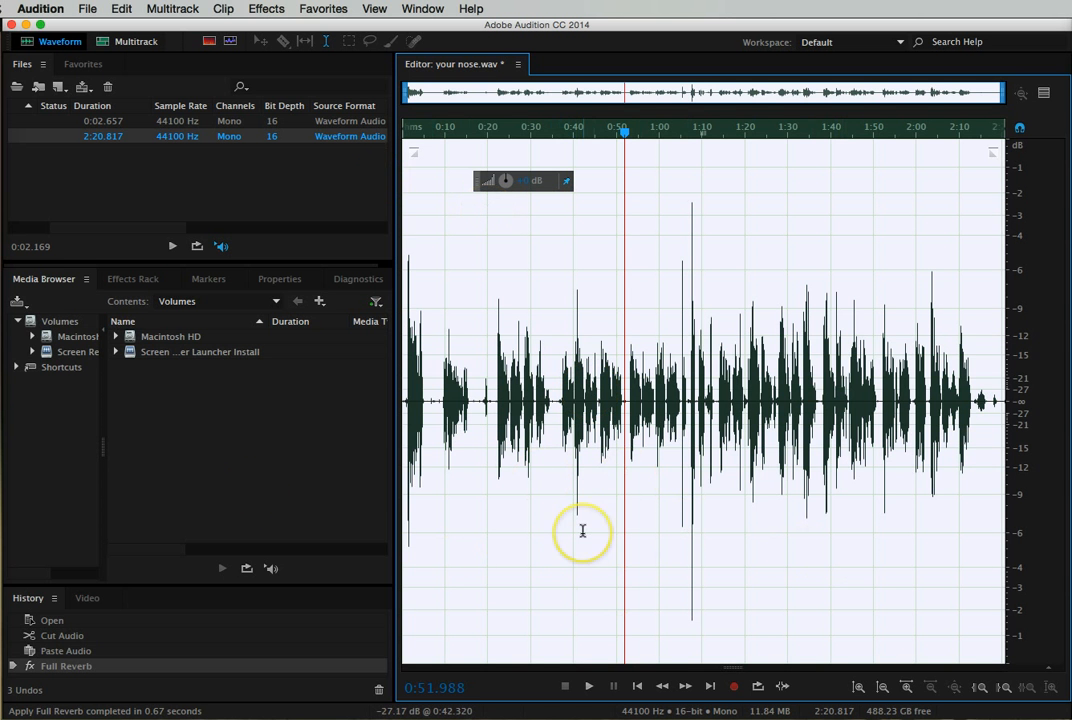
- Play back a few seconds of the processed recording and undo the Full Reverb effect
key(space)
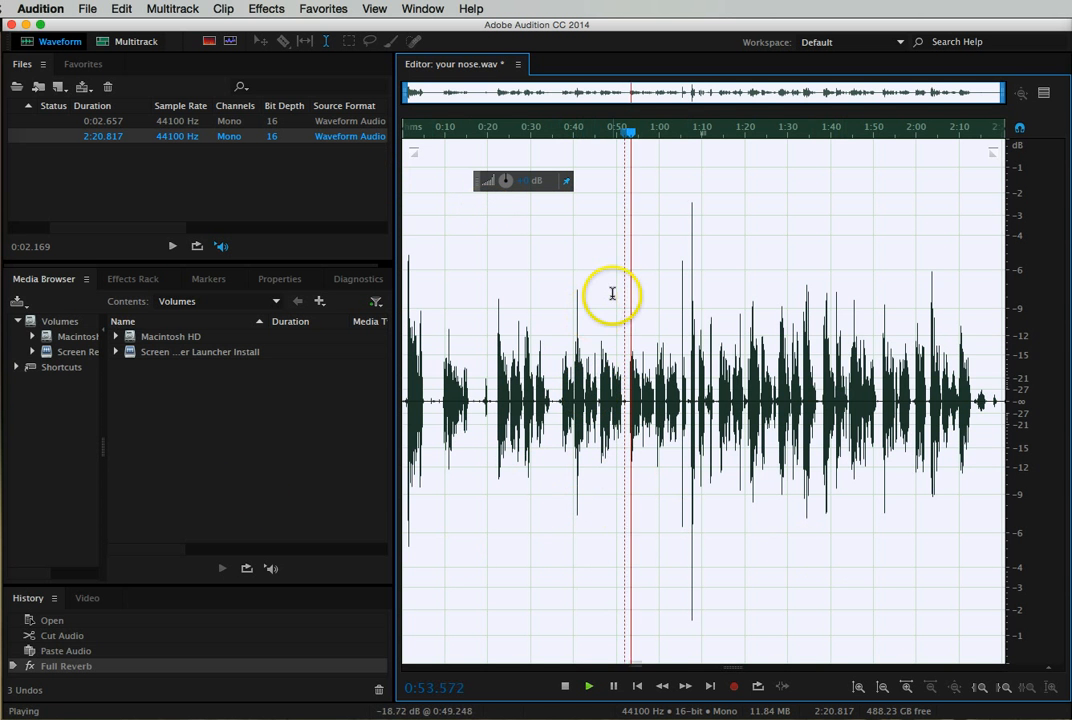
click(566, 690)
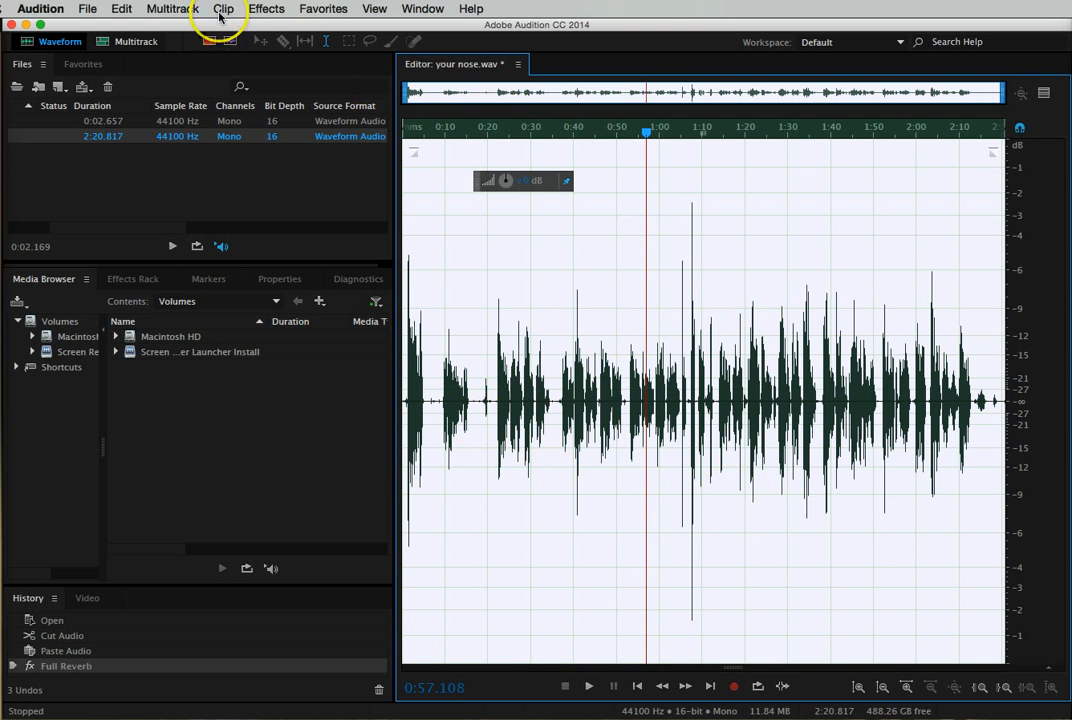
click(121, 8)
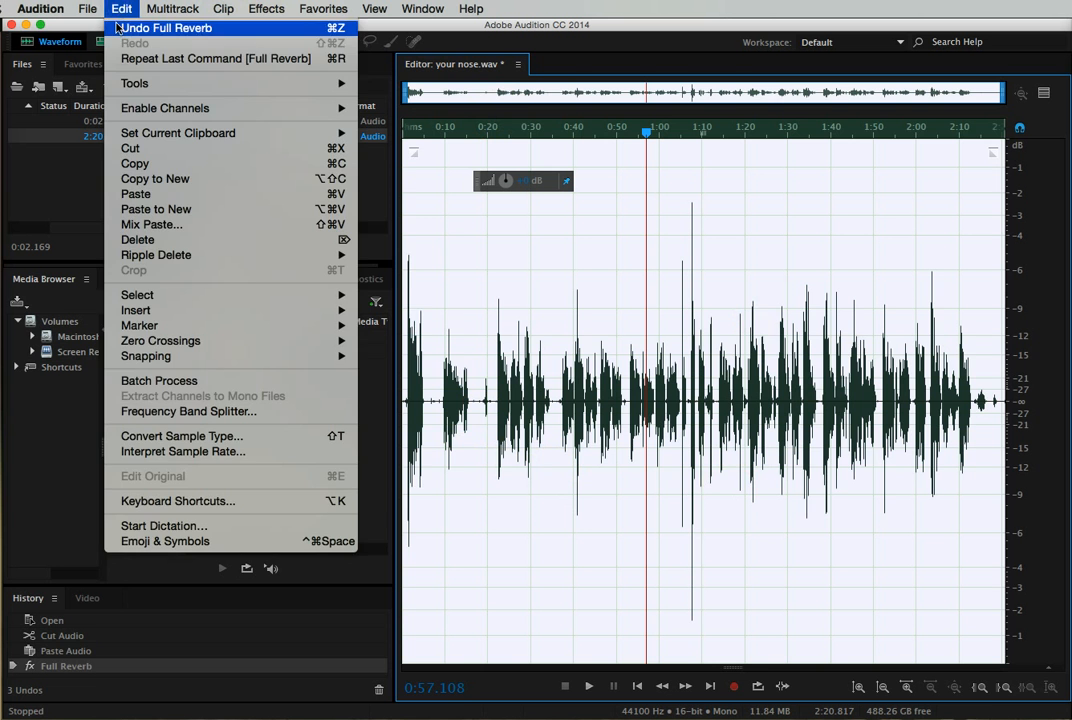
click(150, 28)
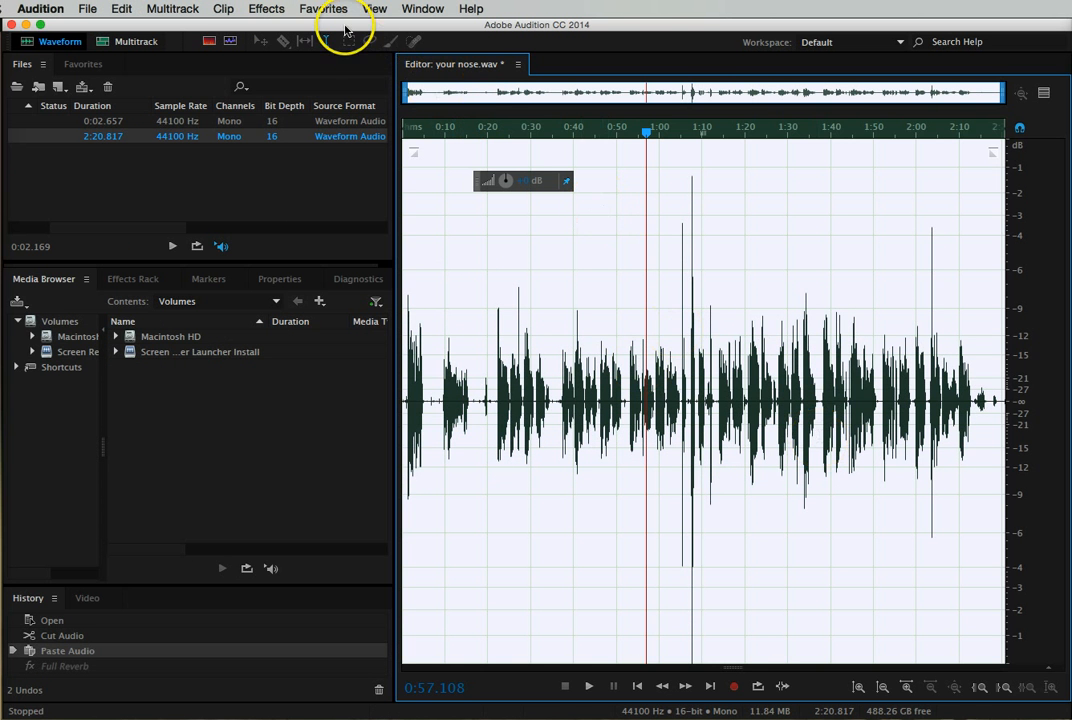
- Show the Effects Rack and add the Reverb effect to slot 1
click(271, 11)
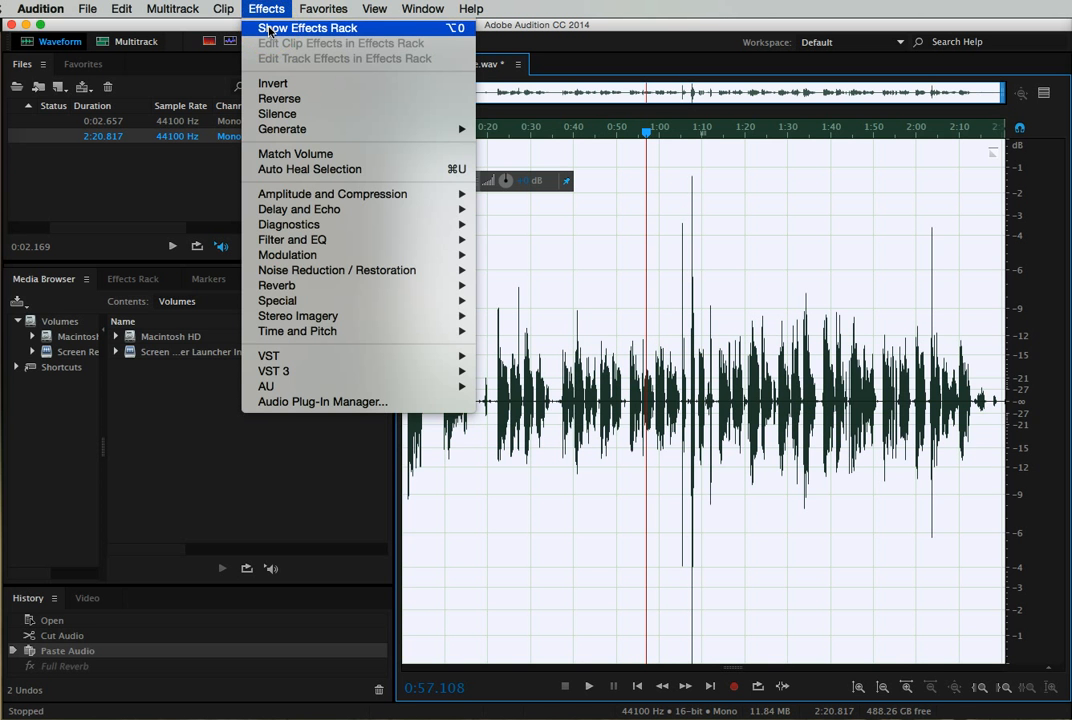
key(Return)
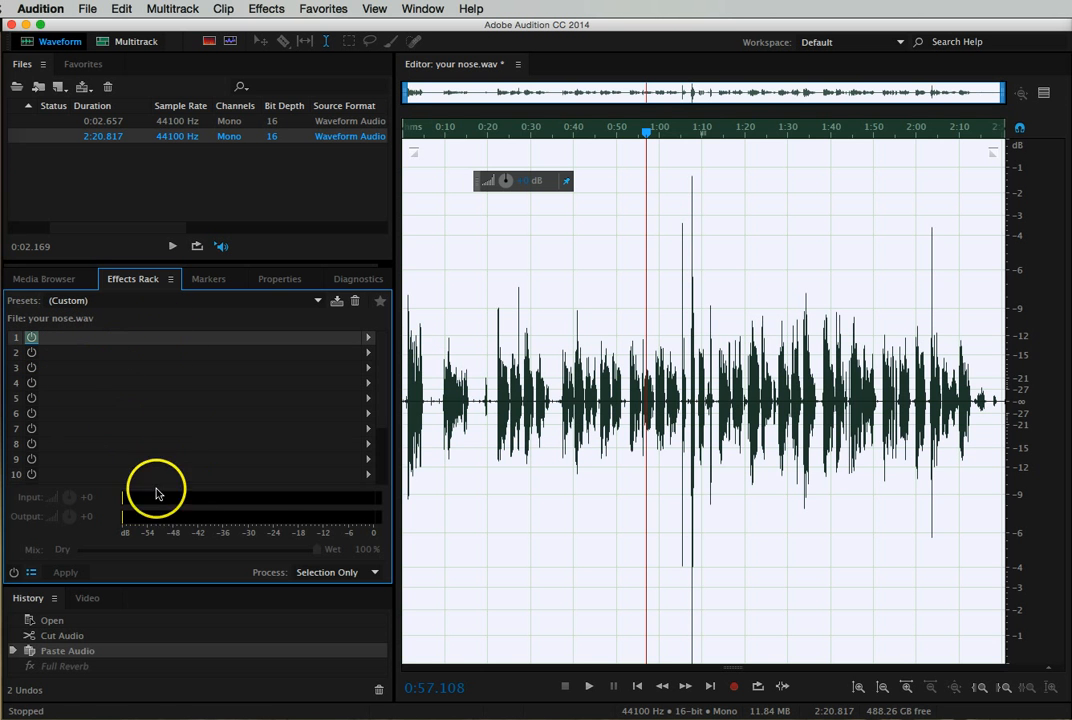
click(368, 340)
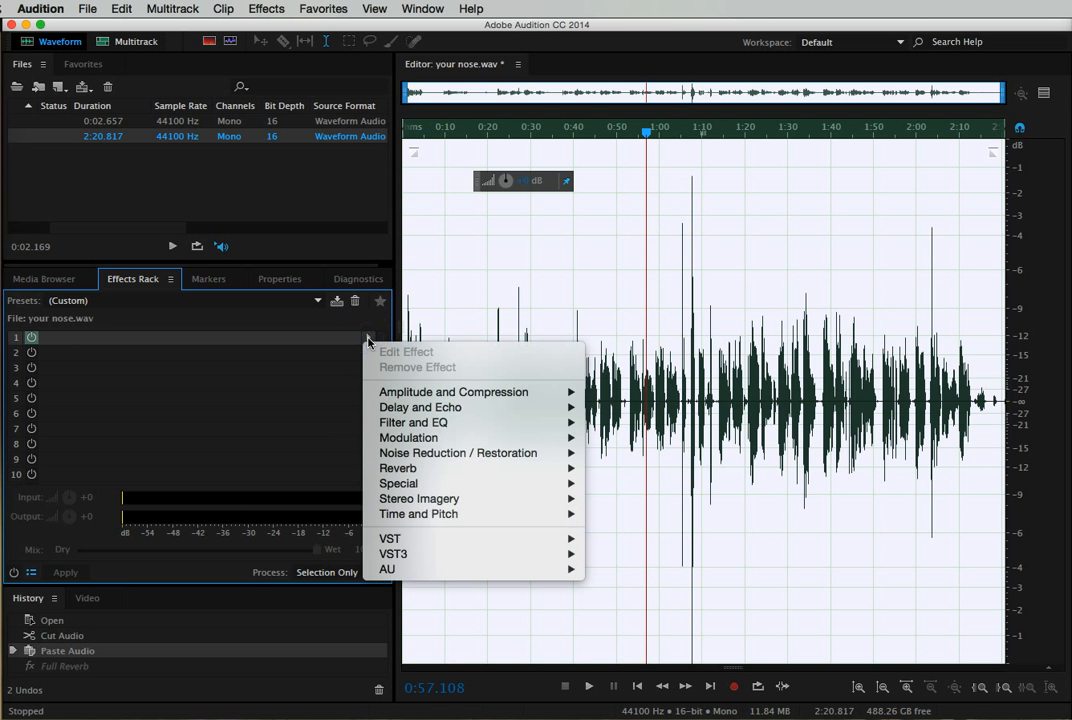
mouse_move(374, 425)
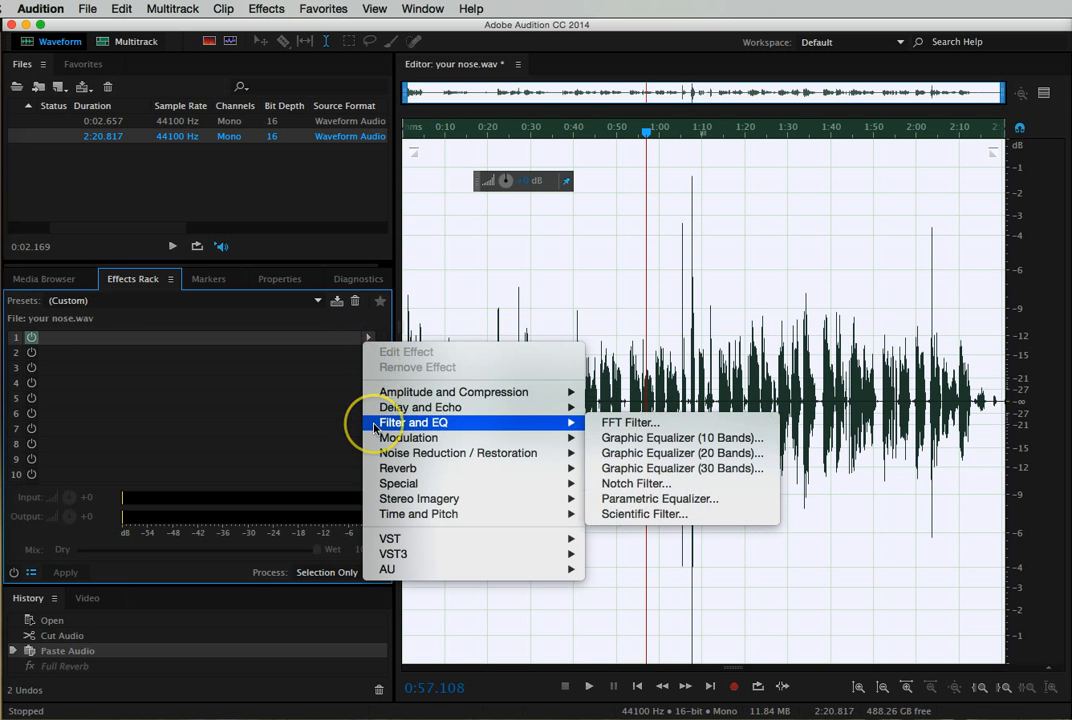
click(660, 425)
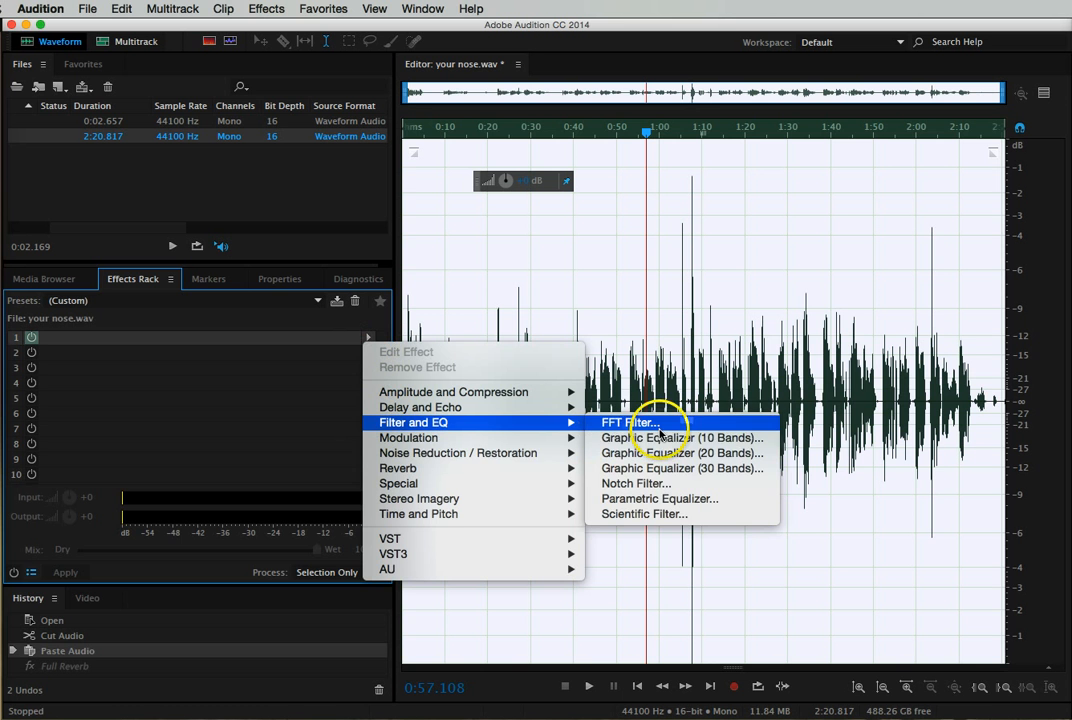
mouse_move(555, 469)
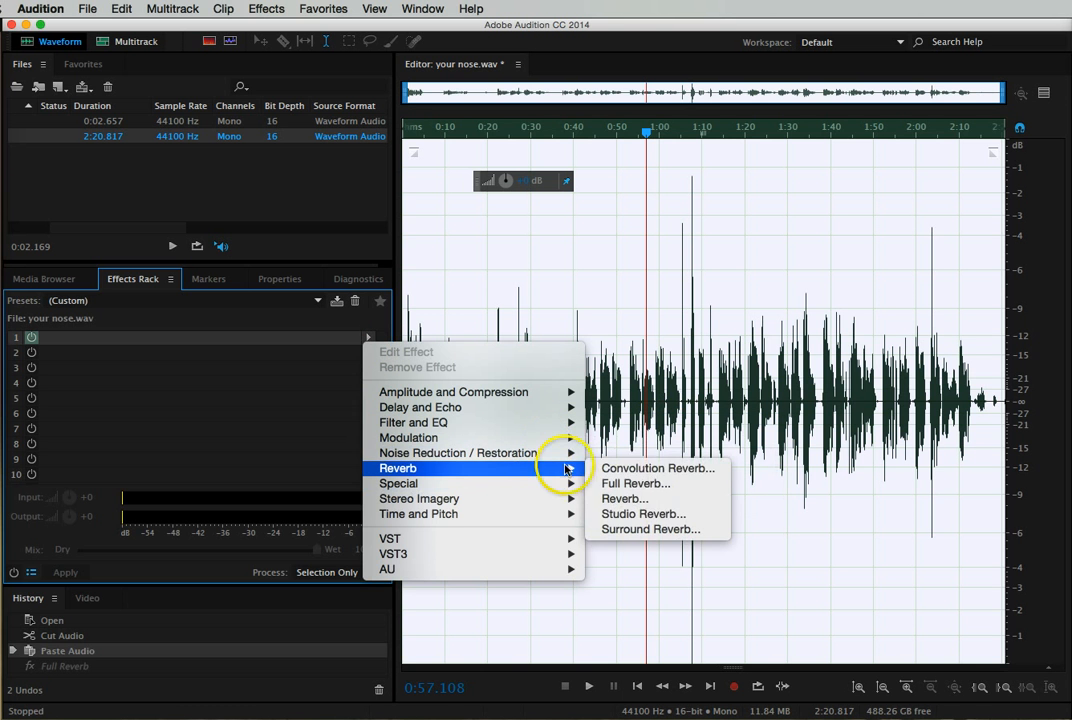
click(624, 499)
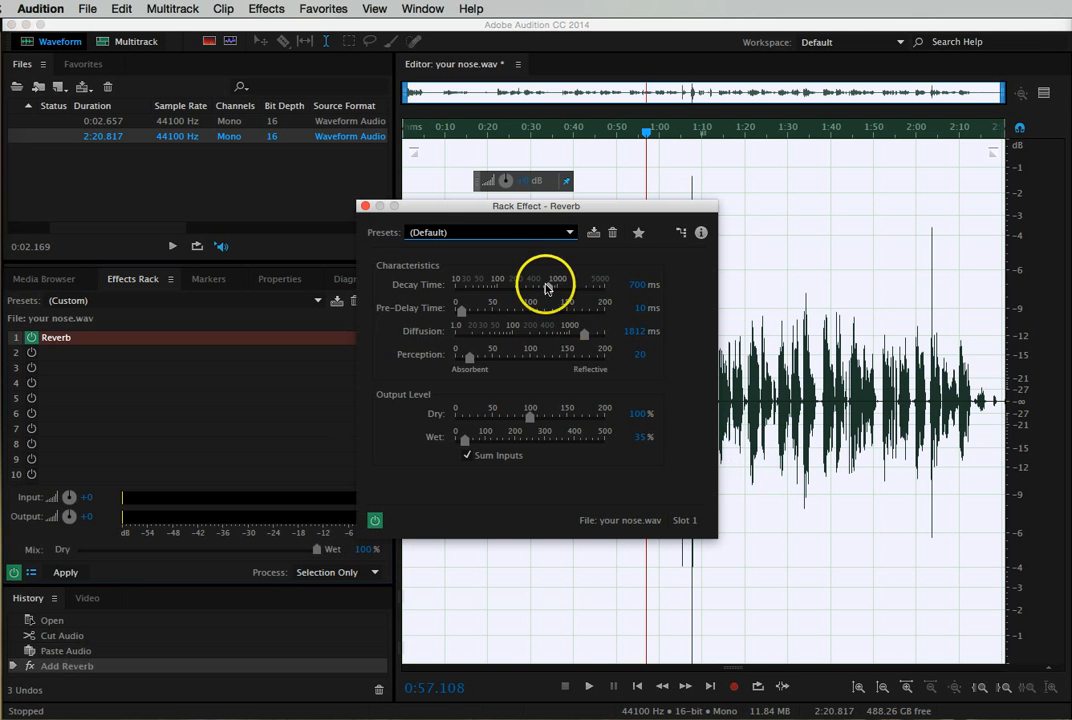
- Choose the Liquid Speakers preset for the Reverb effect in slot 1 and close its settings
click(510, 233)
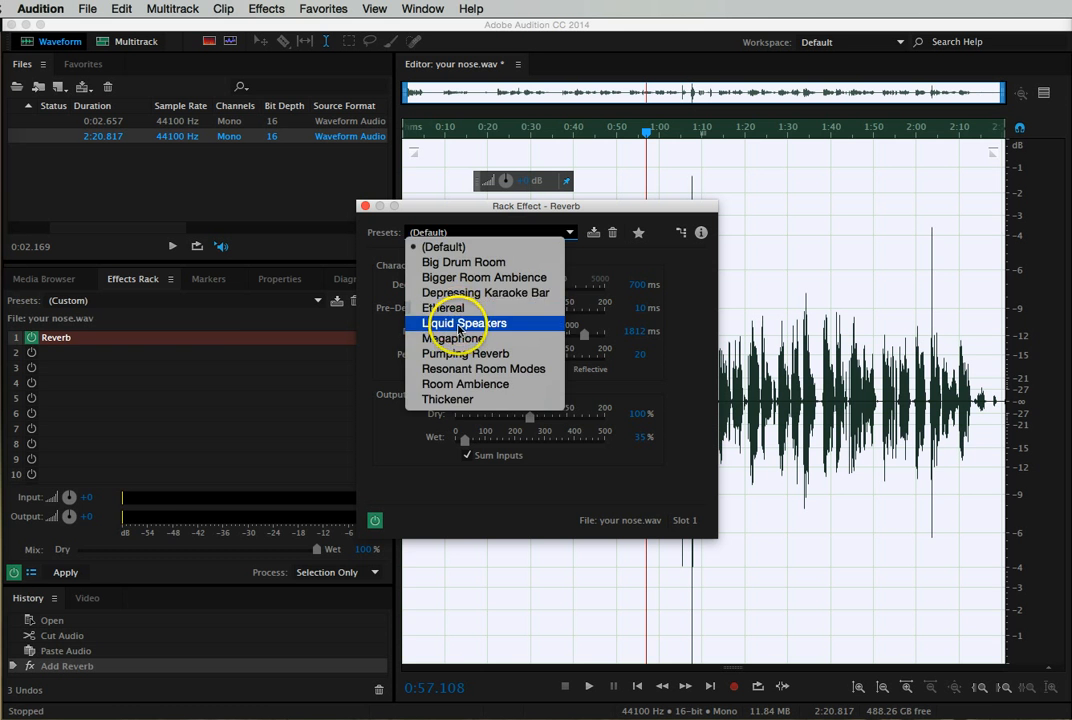
click(460, 324)
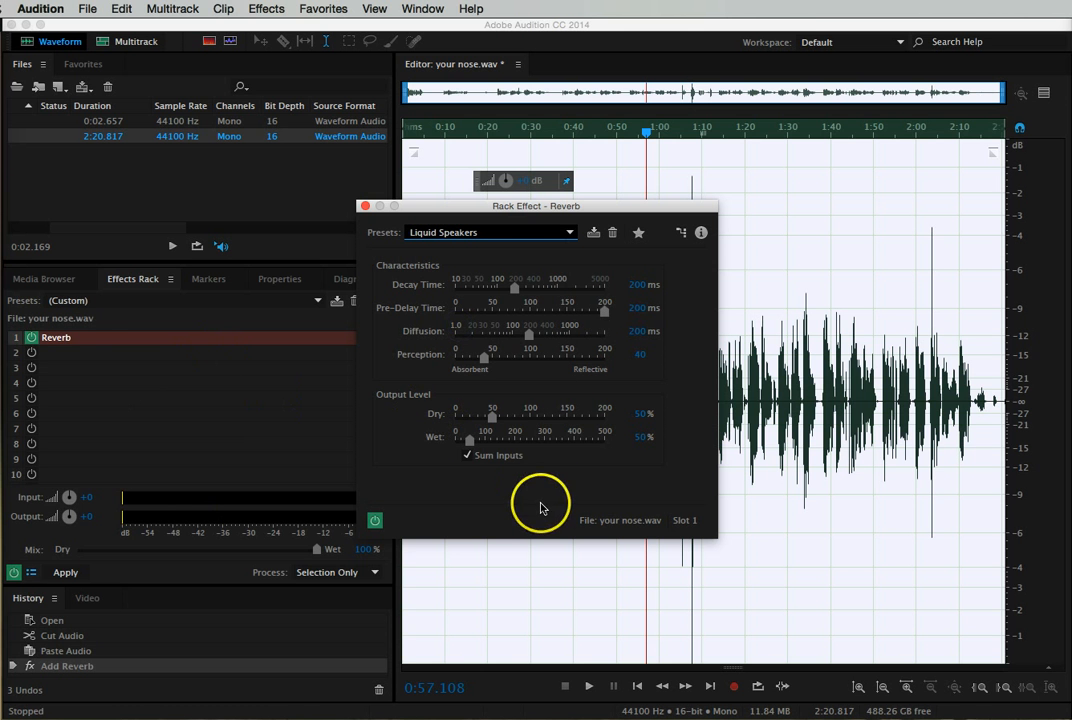
click(365, 207)
- Add an Analog Delay effect to slot 2 of the rack with the Jellyphone preset, and close its settings
click(90, 358)
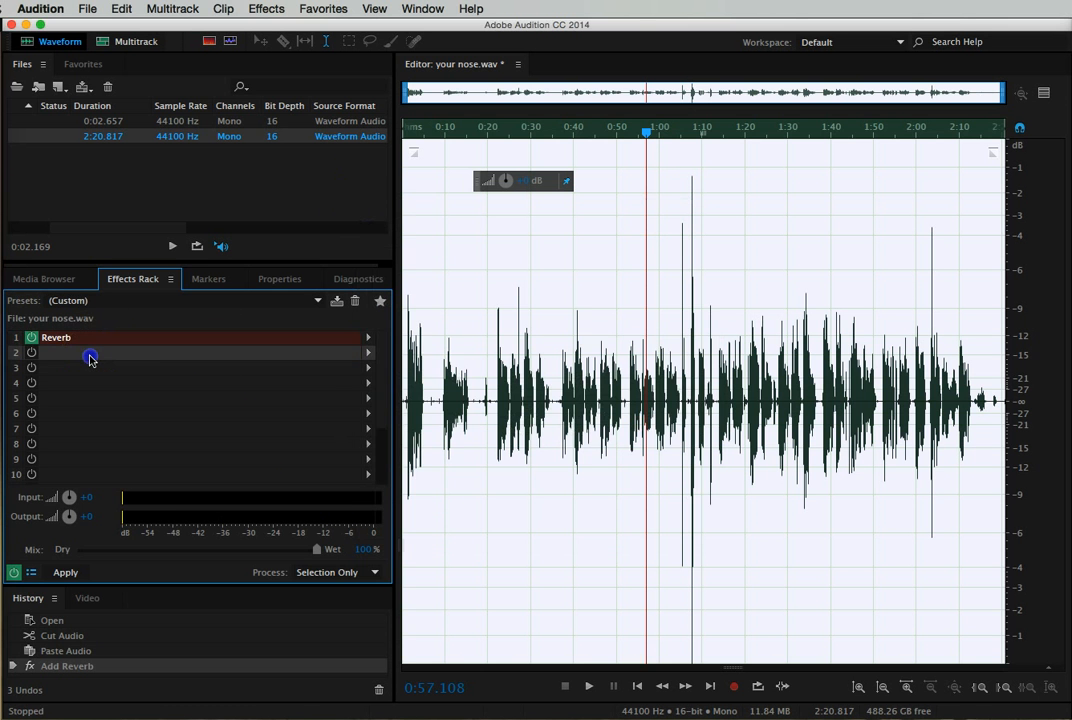
click(369, 353)
mouse_move(417, 424)
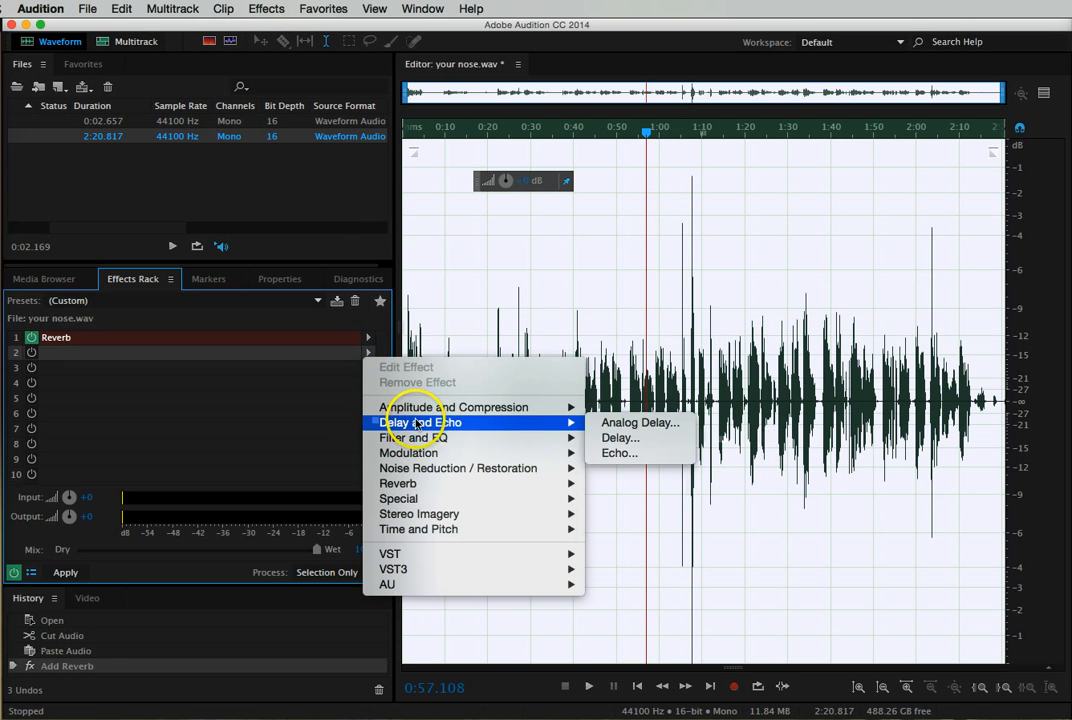
click(627, 428)
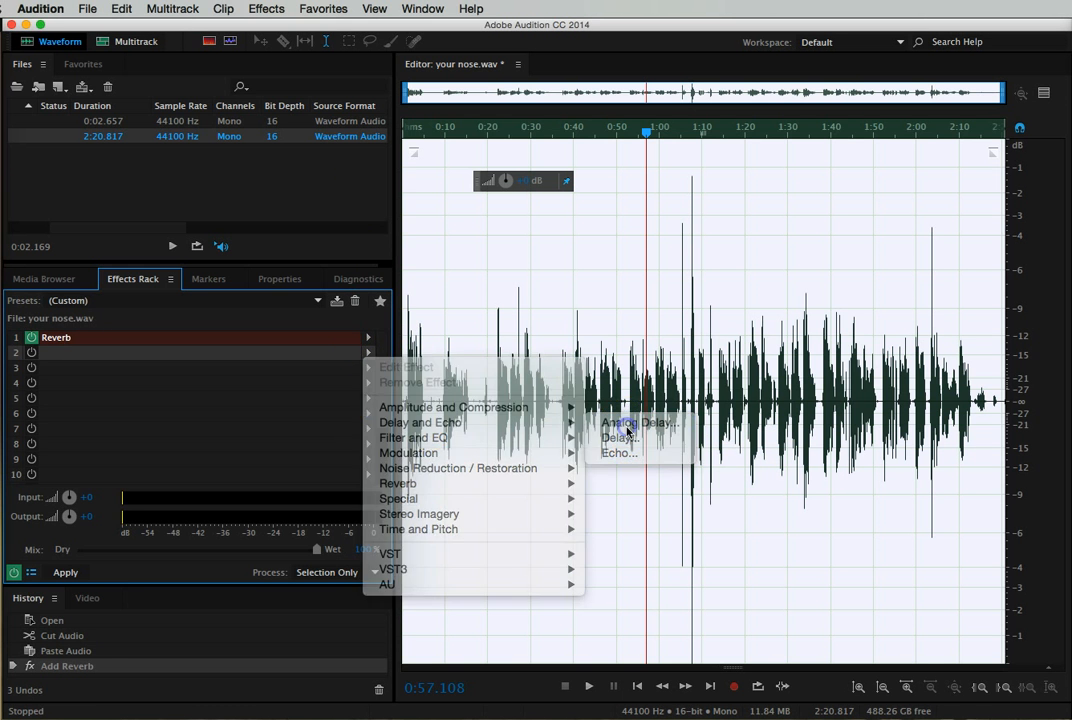
click(475, 265)
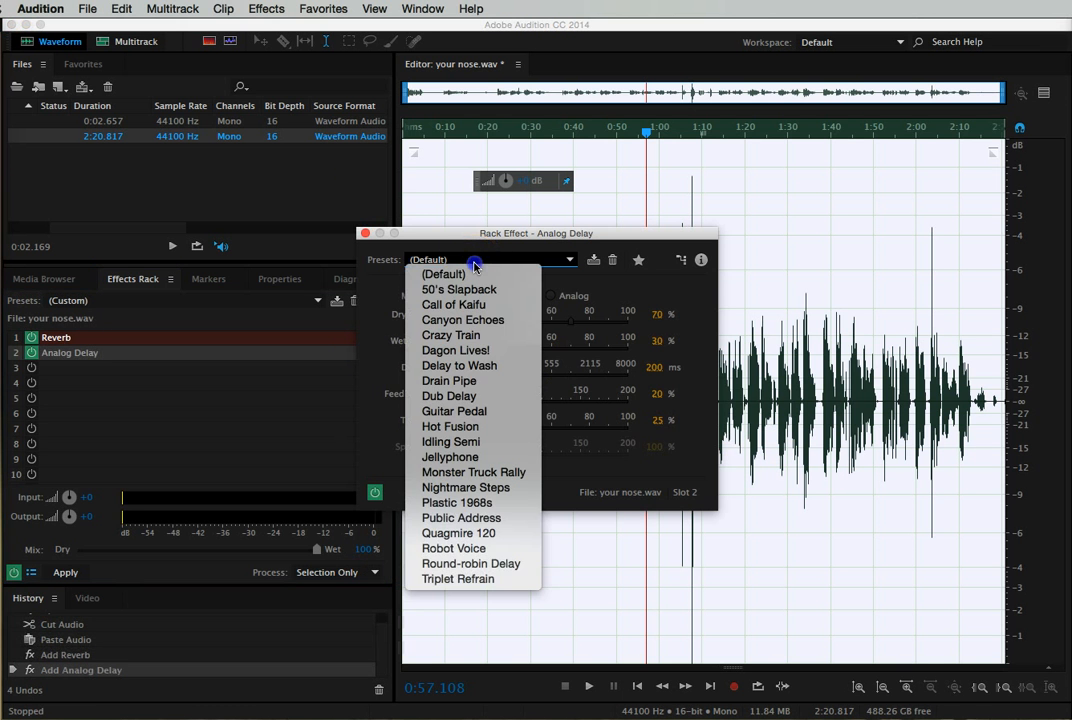
click(455, 459)
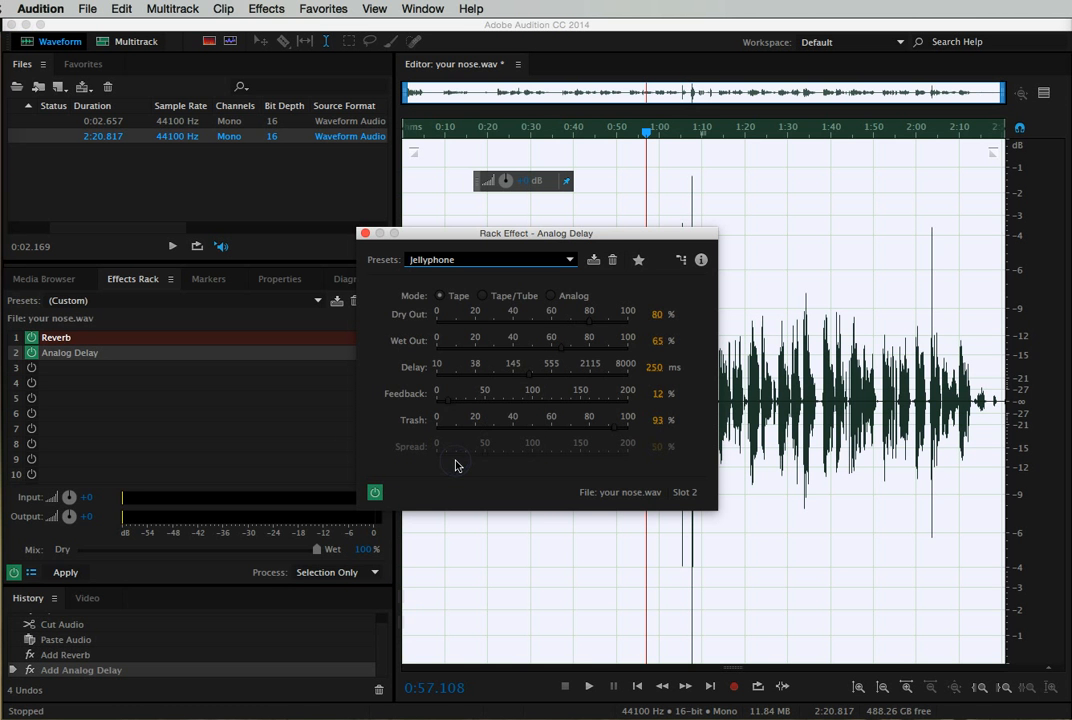
click(366, 235)
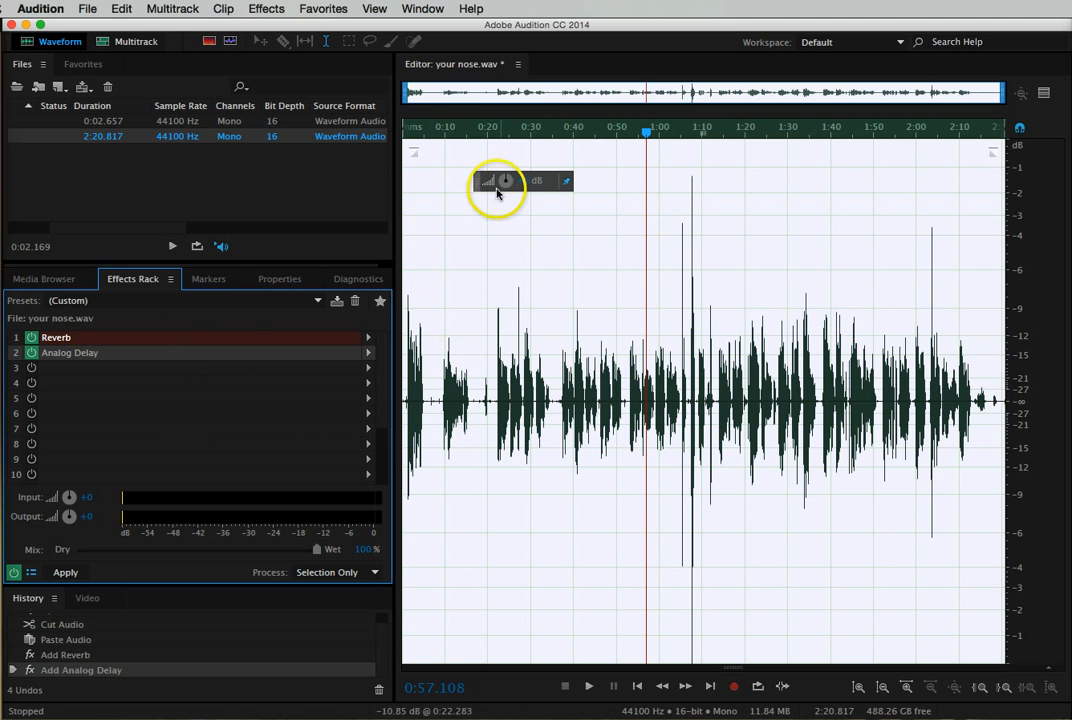
- Play the recording from about 0:18 and compare the sound with the rack's Reverb effect switched off and on again
click(481, 128)
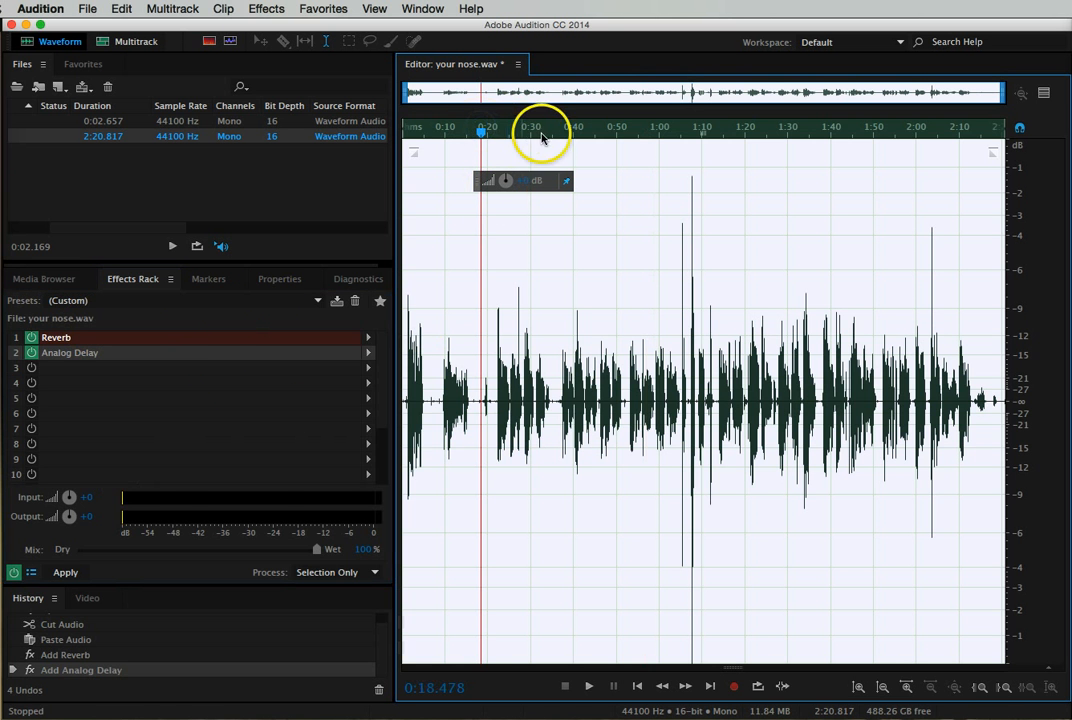
key(space)
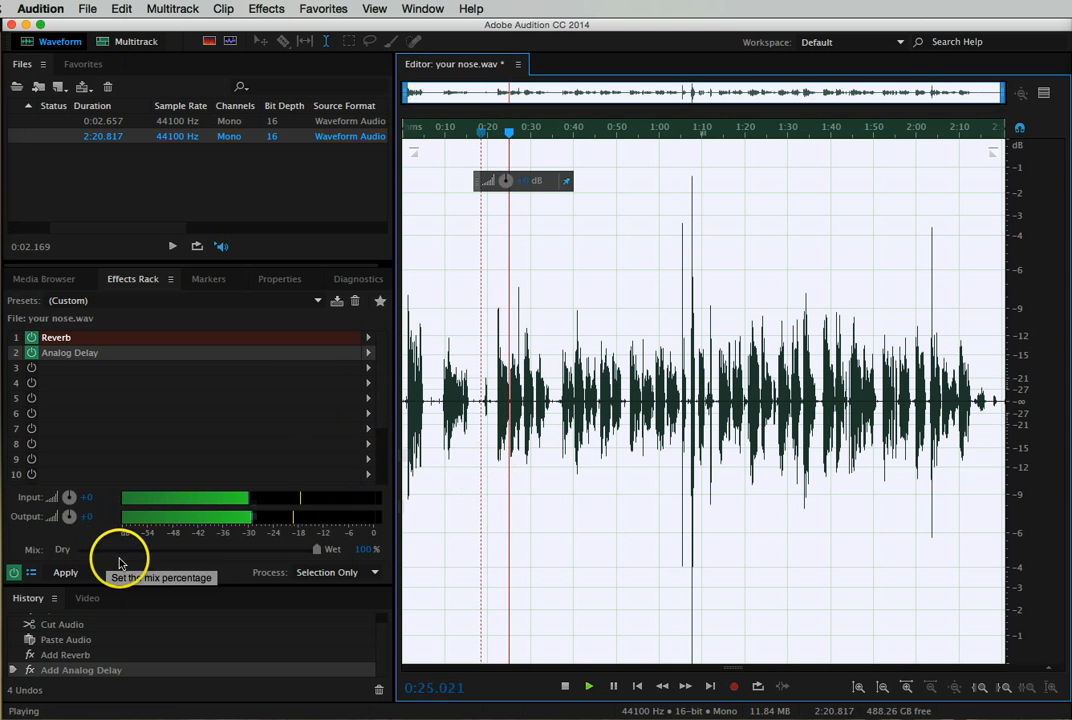
double_click(58, 338)
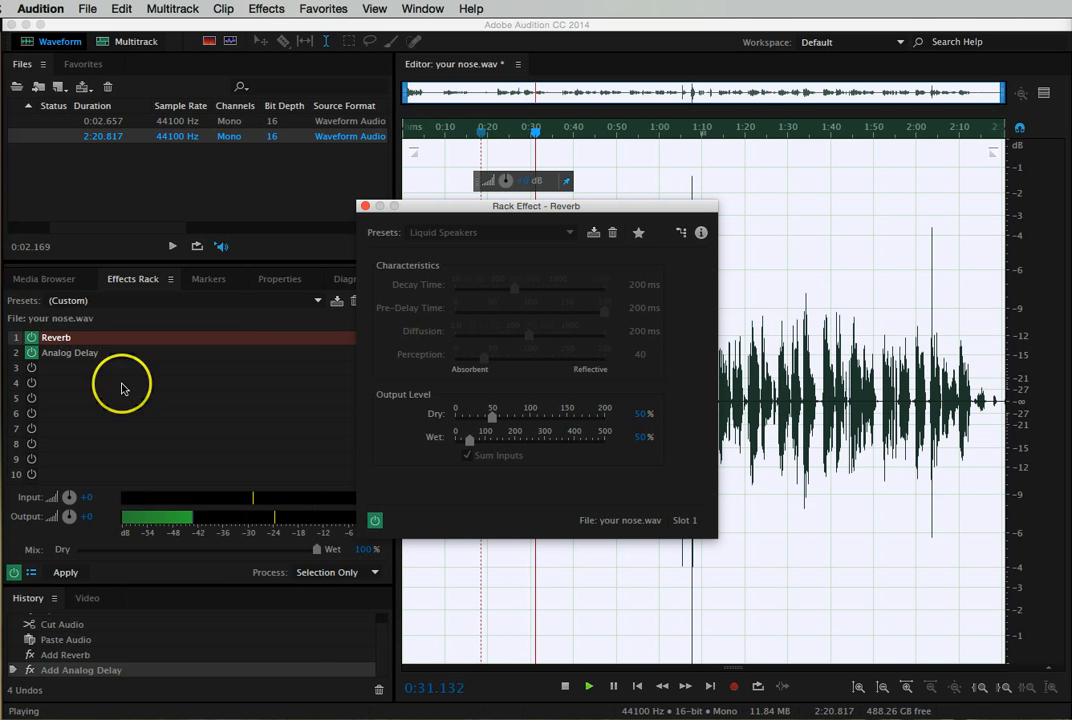
click(374, 520)
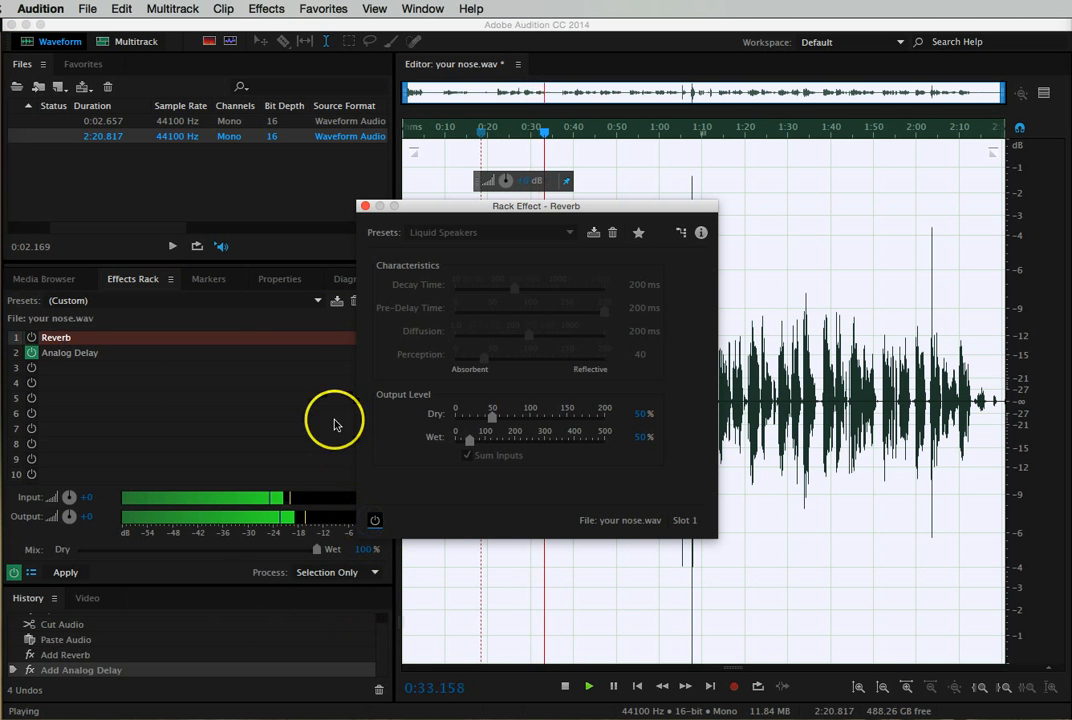
click(374, 520)
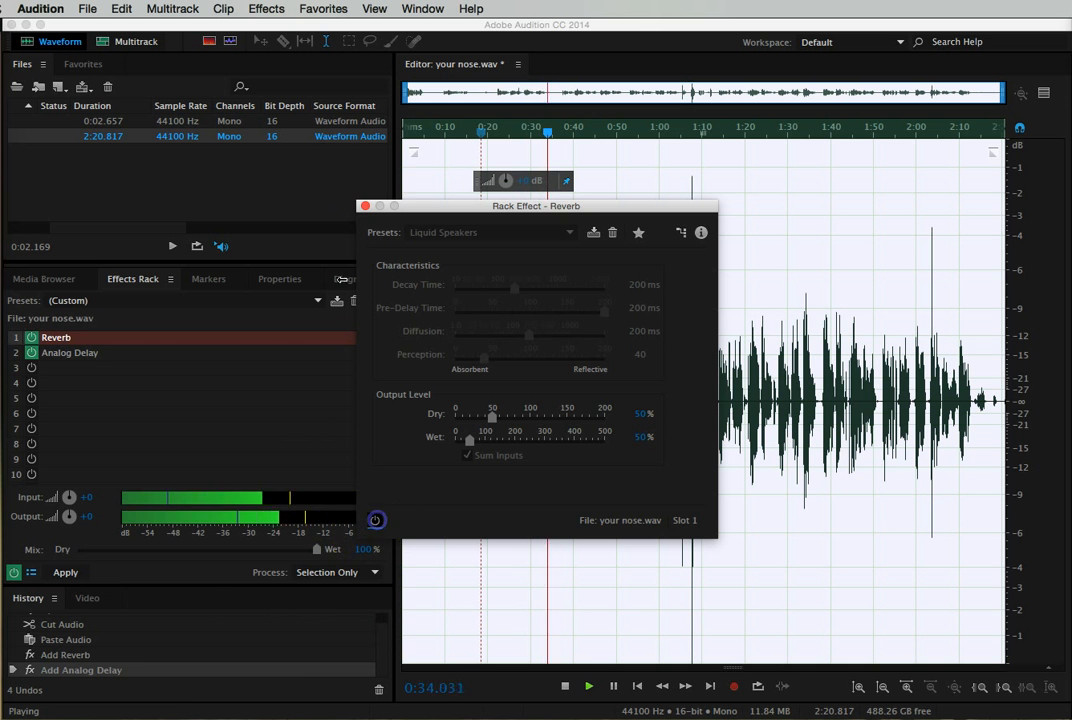
click(365, 207)
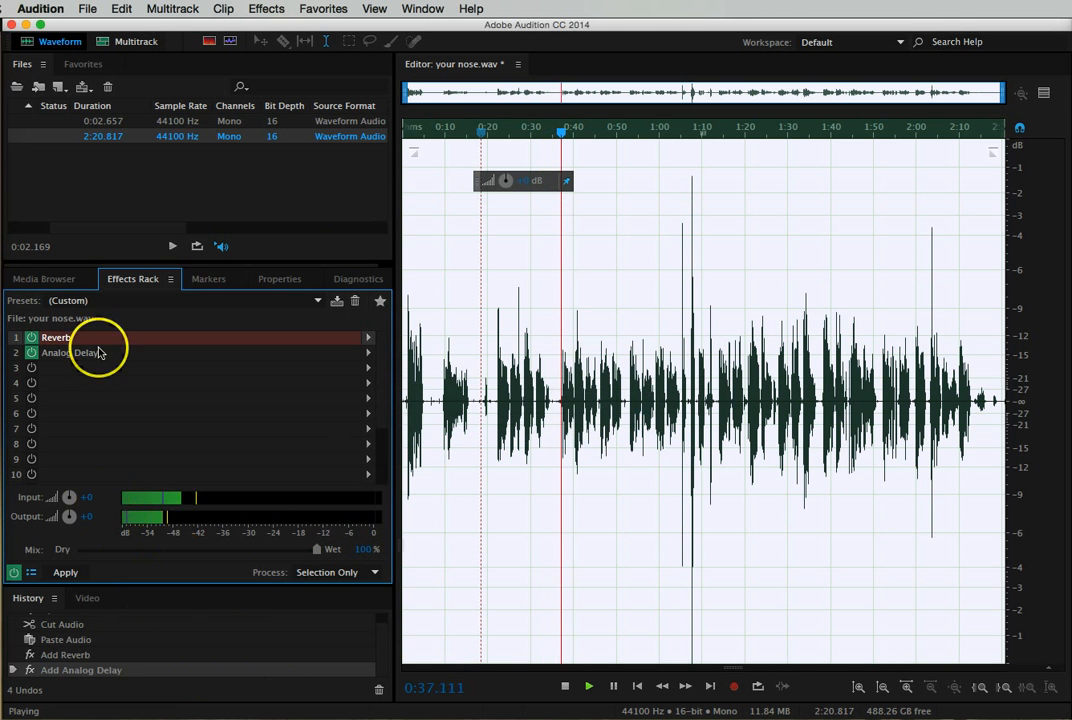
- Stop playback and apply the rack's Reverb and Analog Delay effects to the recording
click(566, 687)
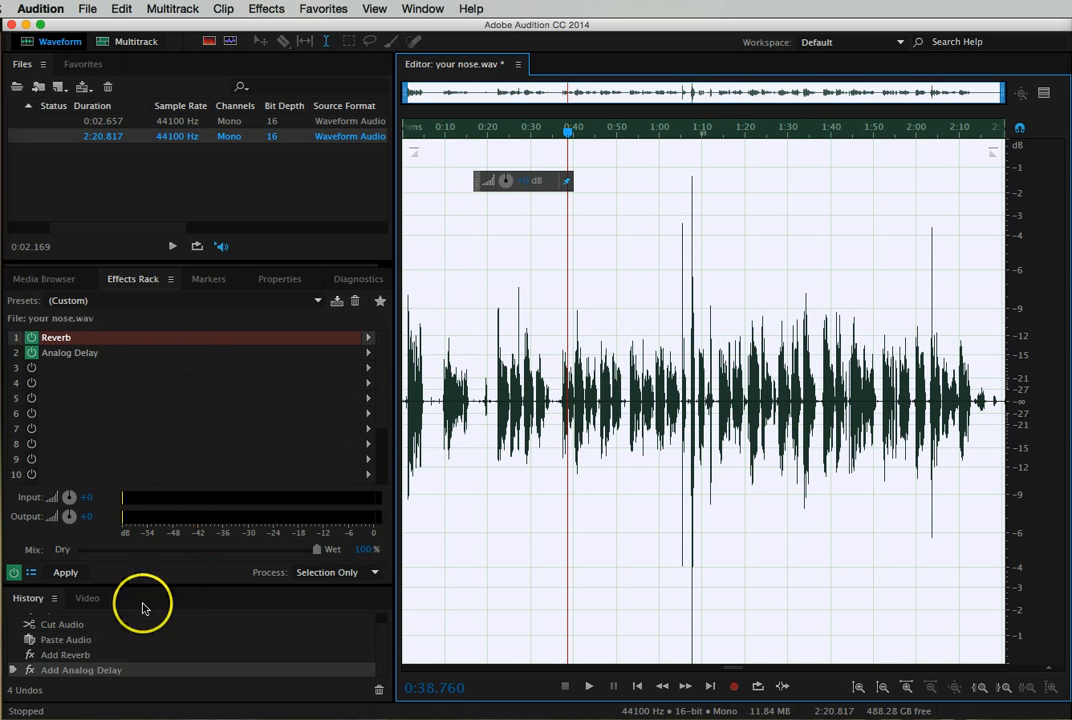
click(70, 578)
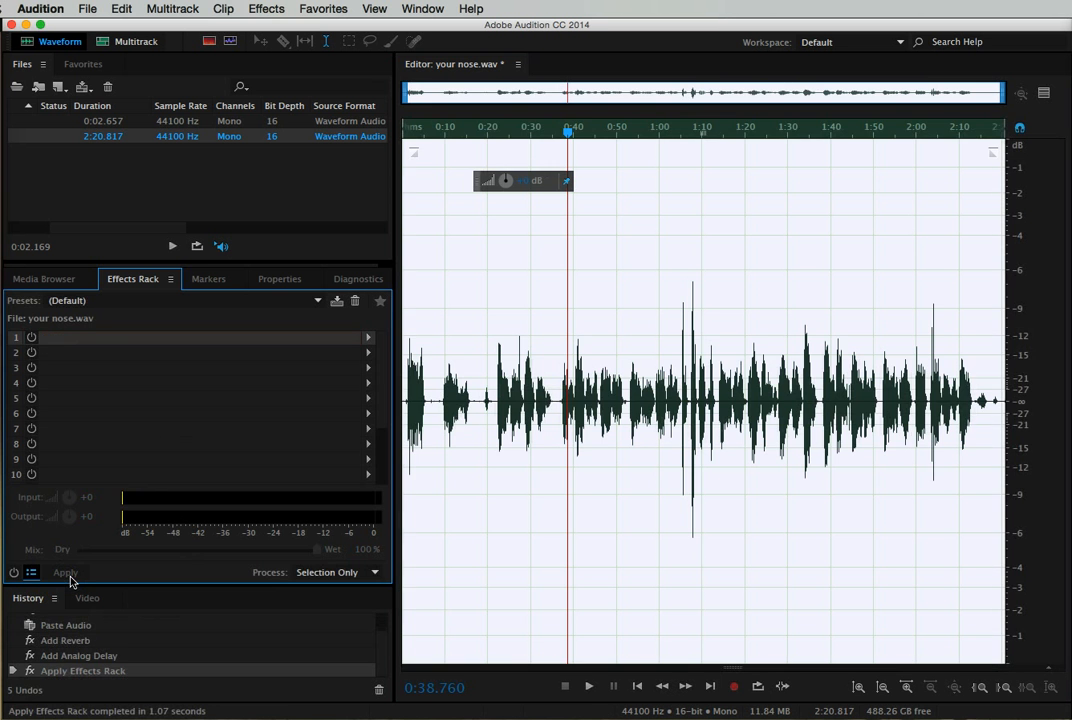